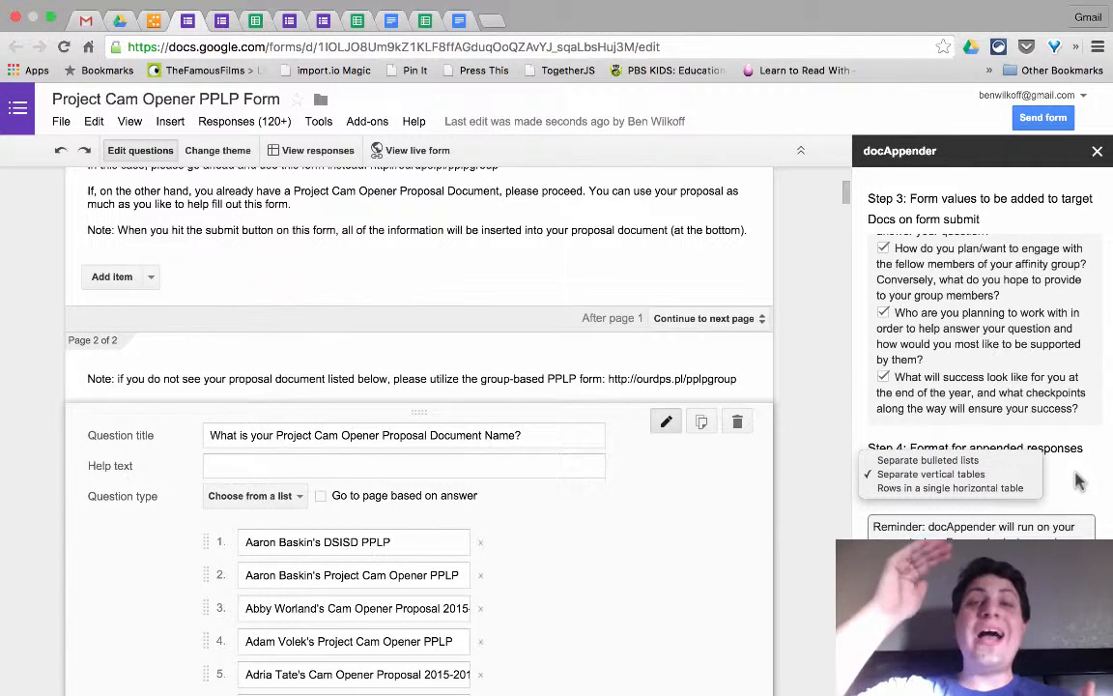
Step: Keep Separate vertical tables as the docAppender format for appended responses and view the live form
left_click(1079, 452)
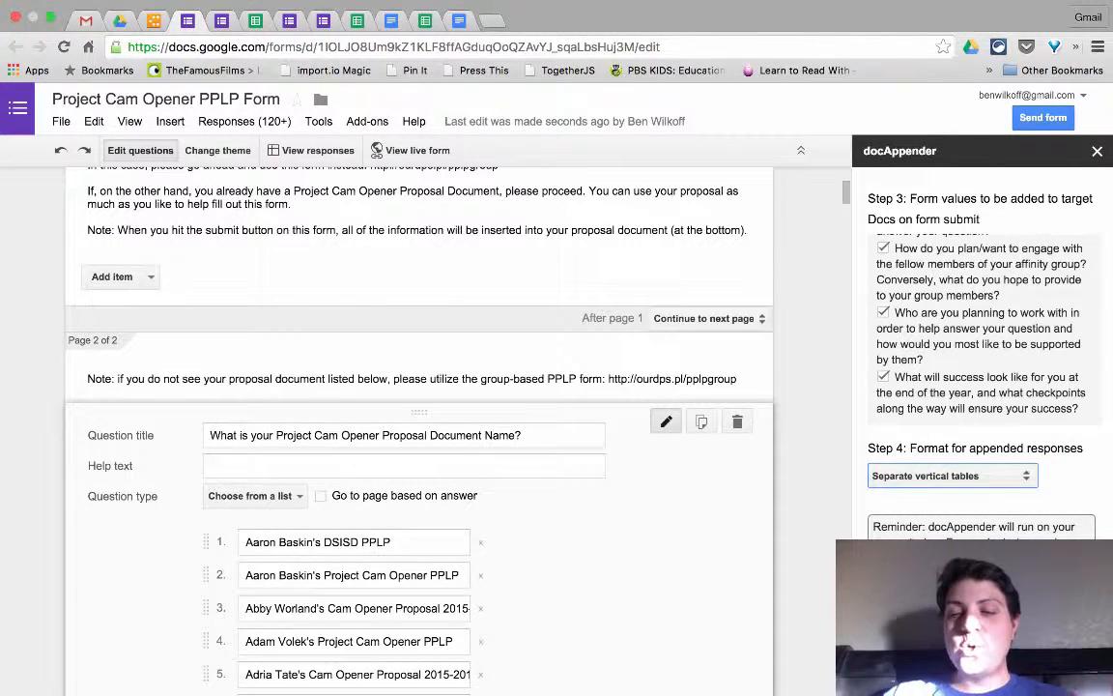
left_click(221, 21)
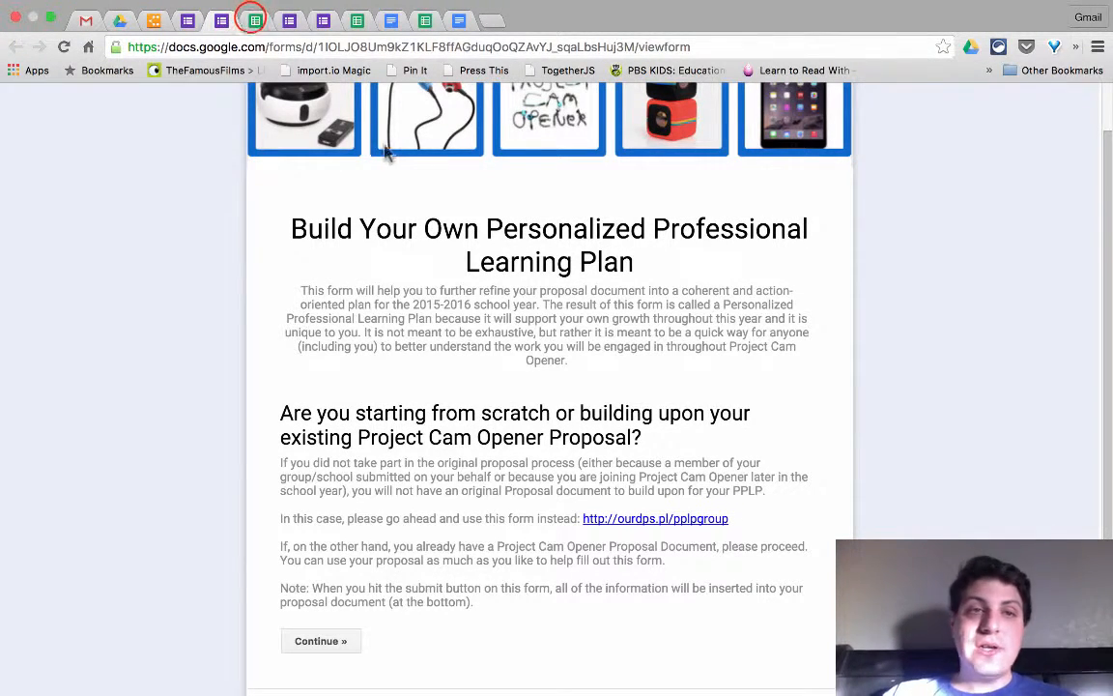
Step: Look through the PPLP form responses spreadsheet and select the proposal document name in row 8
left_click(251, 21)
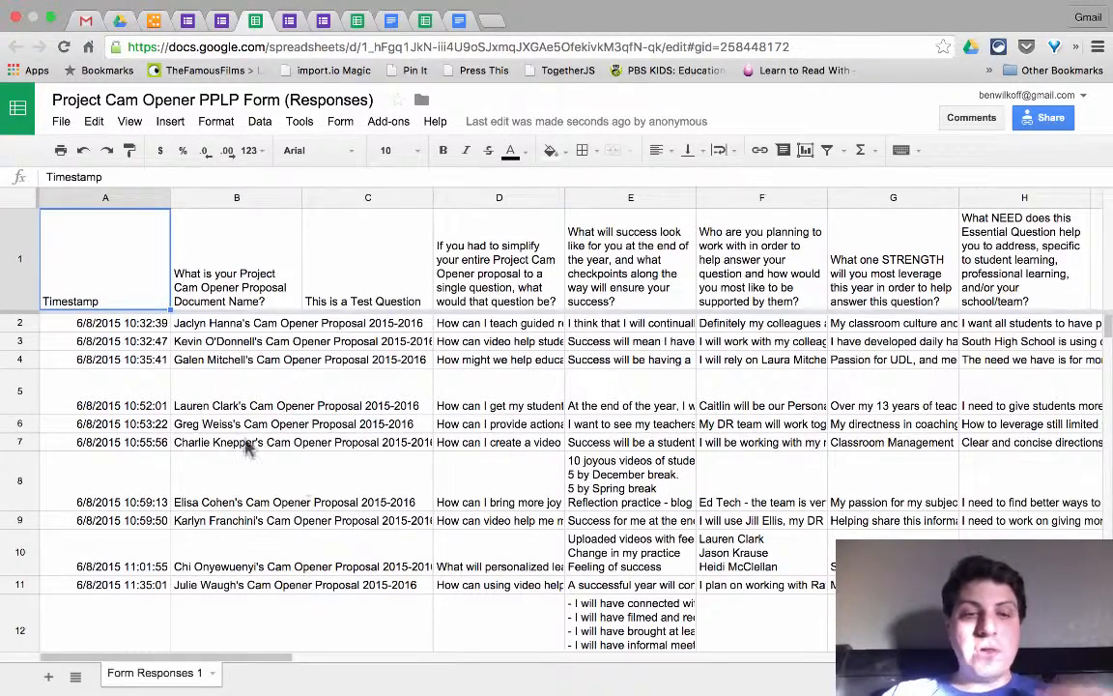
scroll(356, 480, "down", 5)
scroll(355, 480, "down", 2)
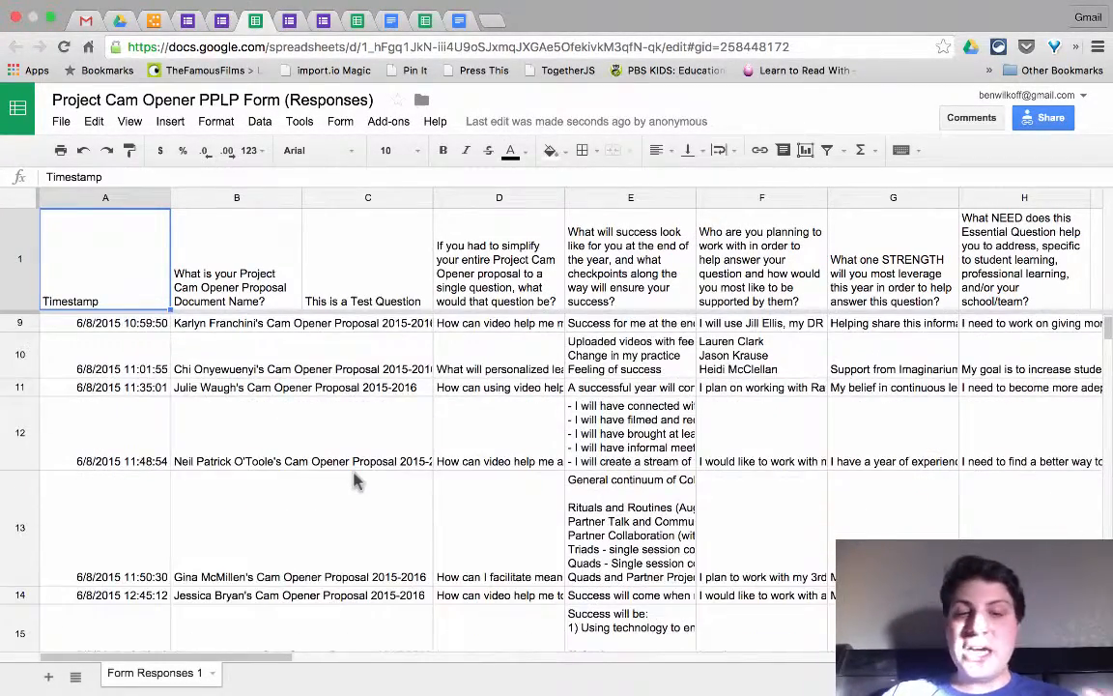
scroll(356, 481, "up", 7)
left_click(356, 480)
Step: Open the matching Cam Opener Proposal document and examine the response tables appended near its end
left_click(459, 21)
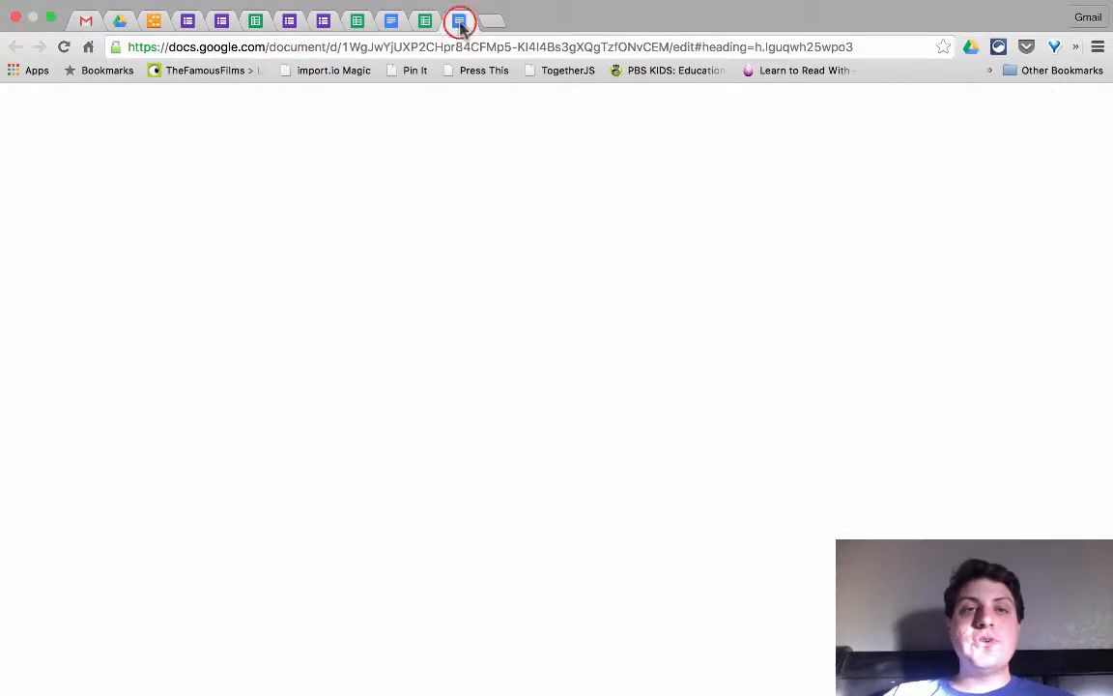
scroll(473, 374, "down", 15)
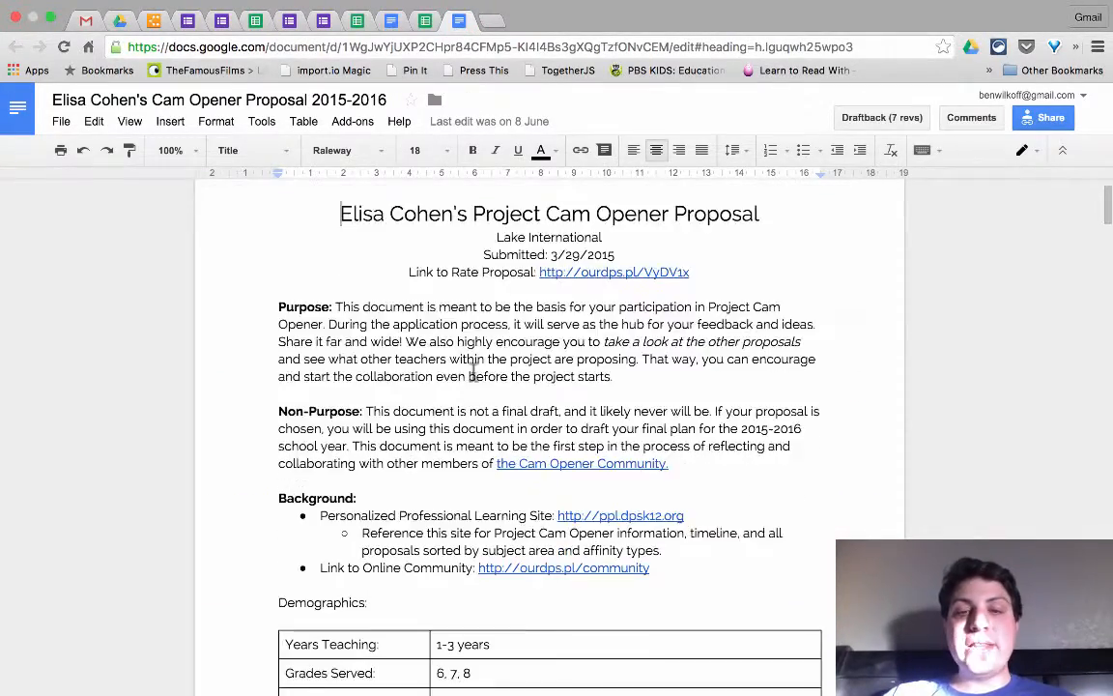
scroll(473, 375, "down", 20)
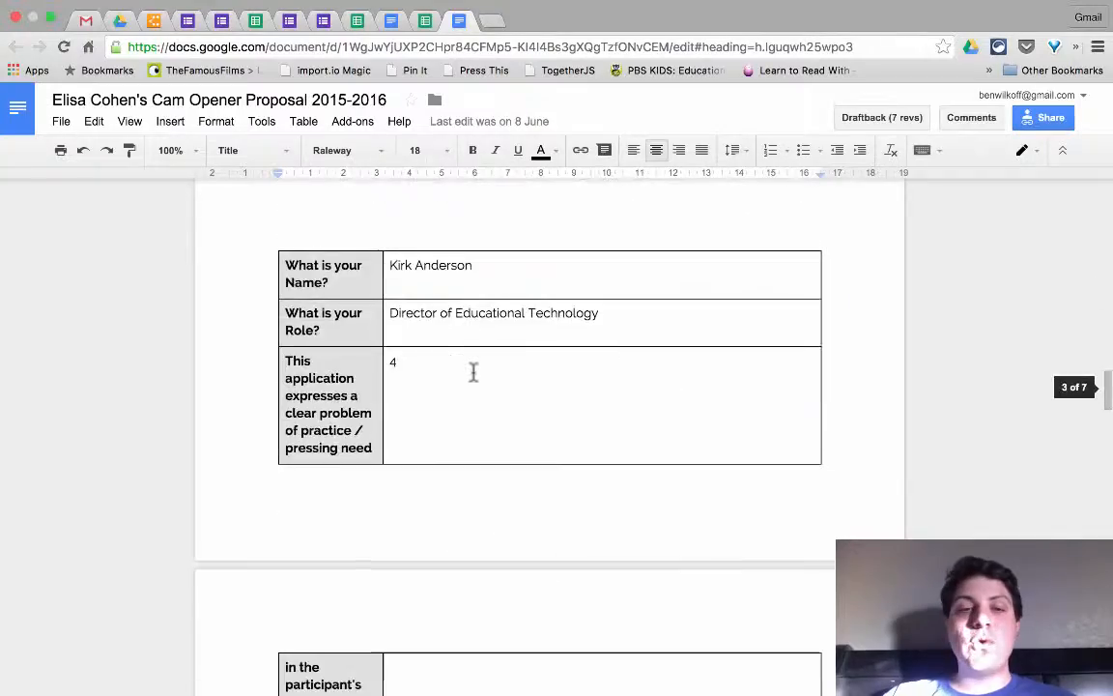
scroll(473, 373, "down", 18)
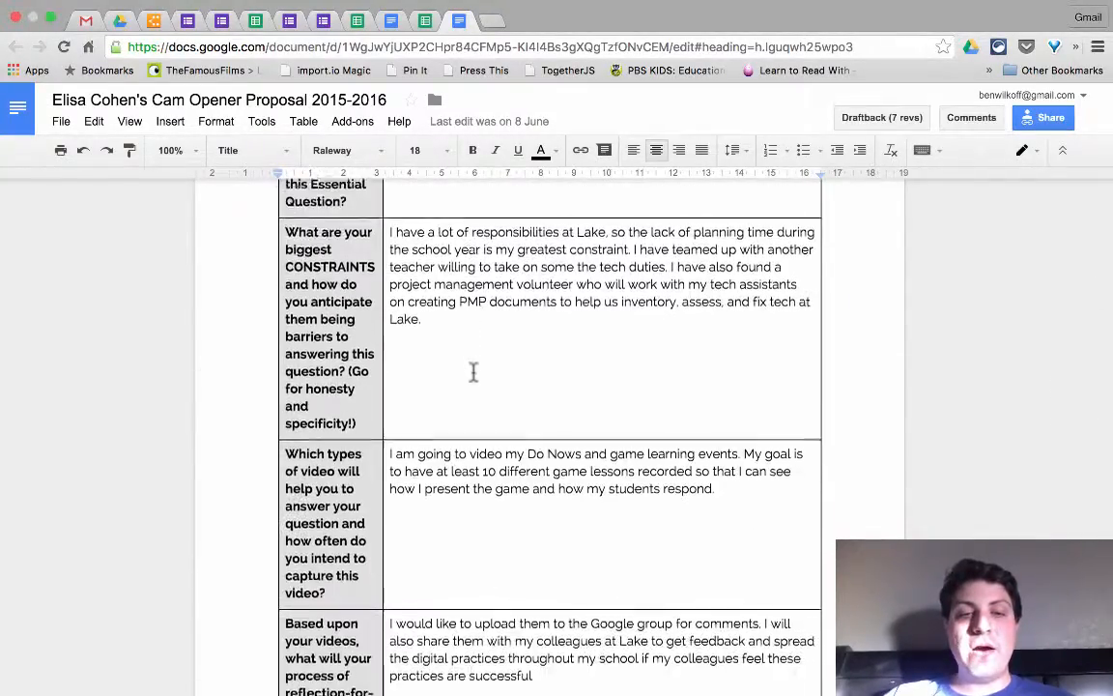
scroll(474, 373, "up", 10)
scroll(474, 373, "up", 15)
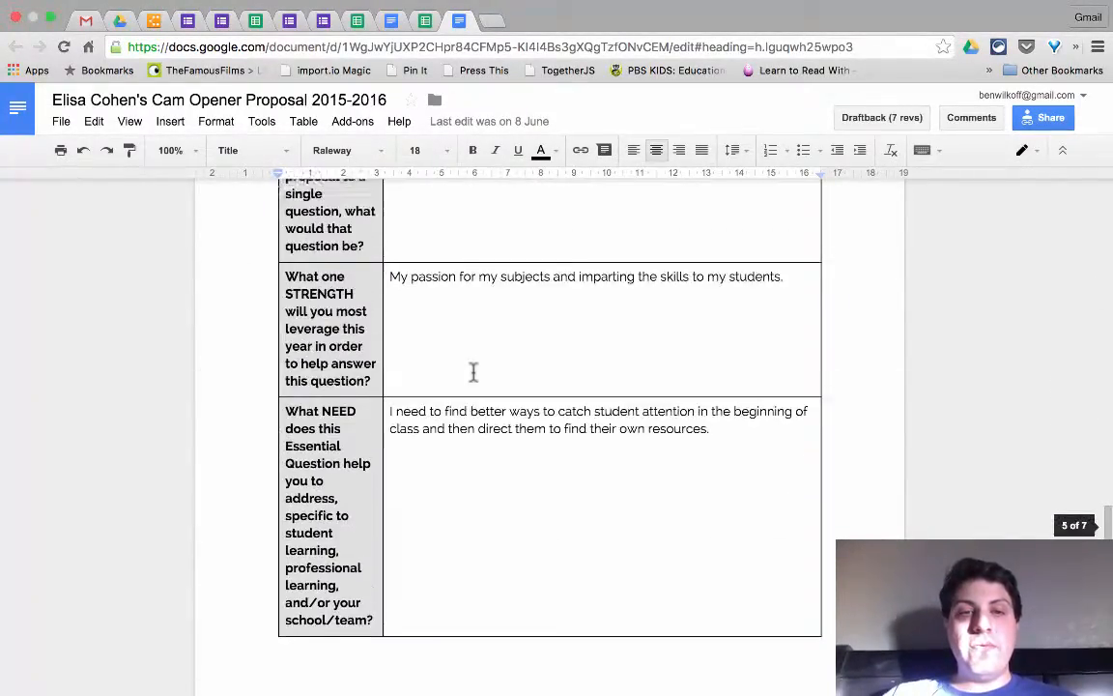
scroll(474, 373, "down", 3)
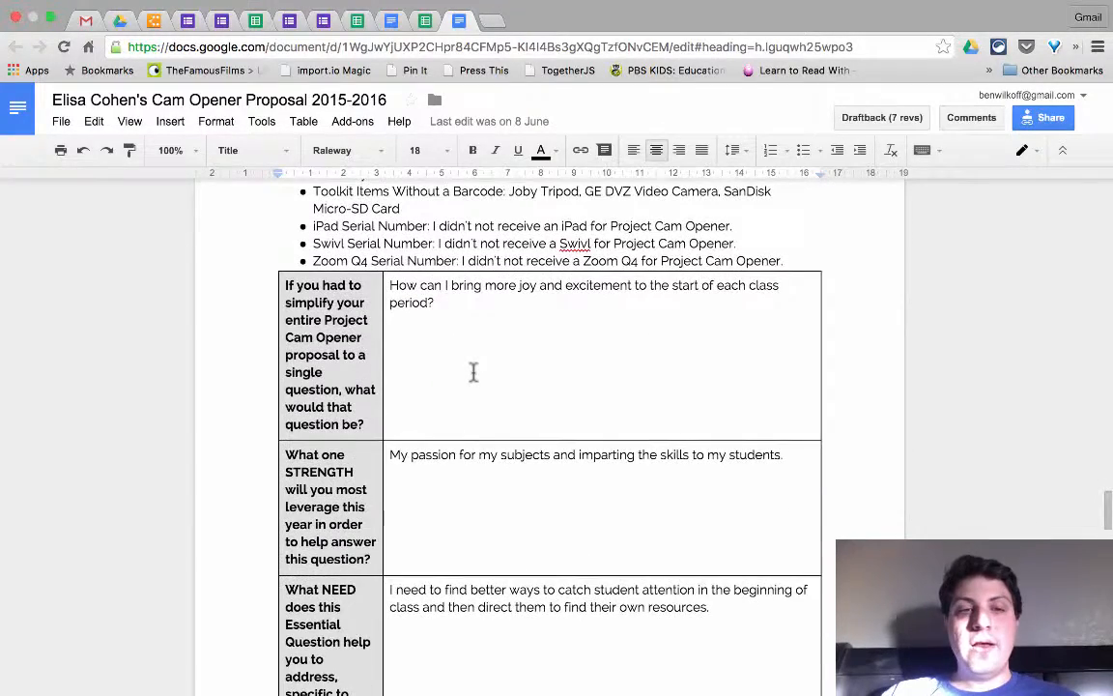
Step: Highlight the single-question and STRENGTH rows of the appended response table, and clear the selection
left_click(266, 231)
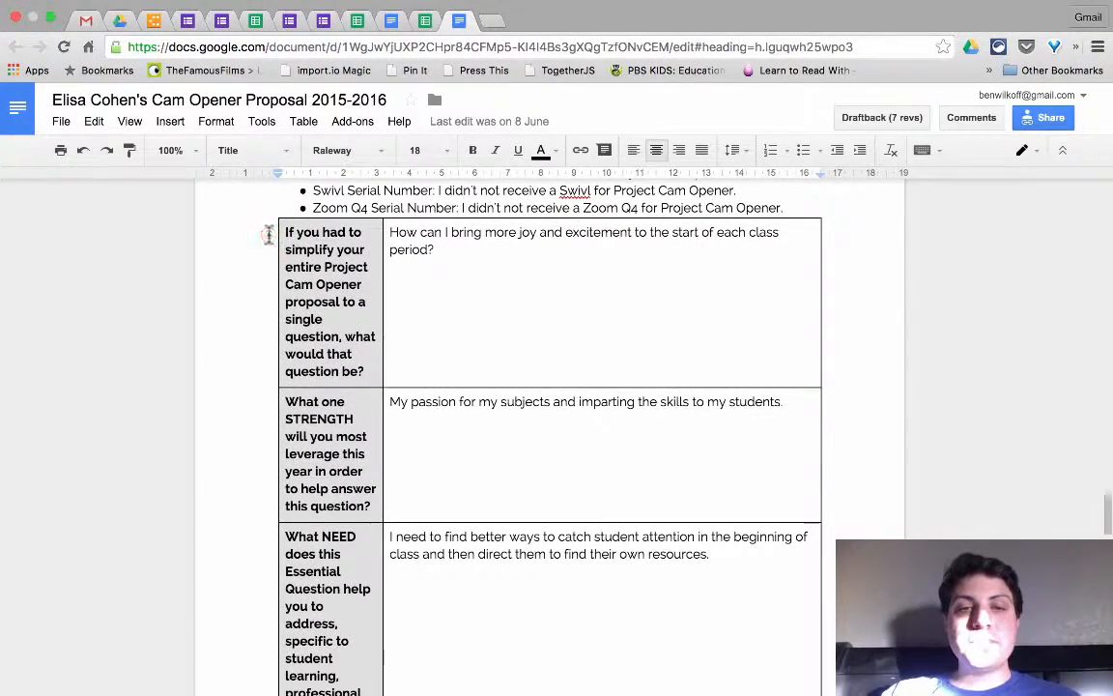
left_click_drag(459, 352, 495, 428)
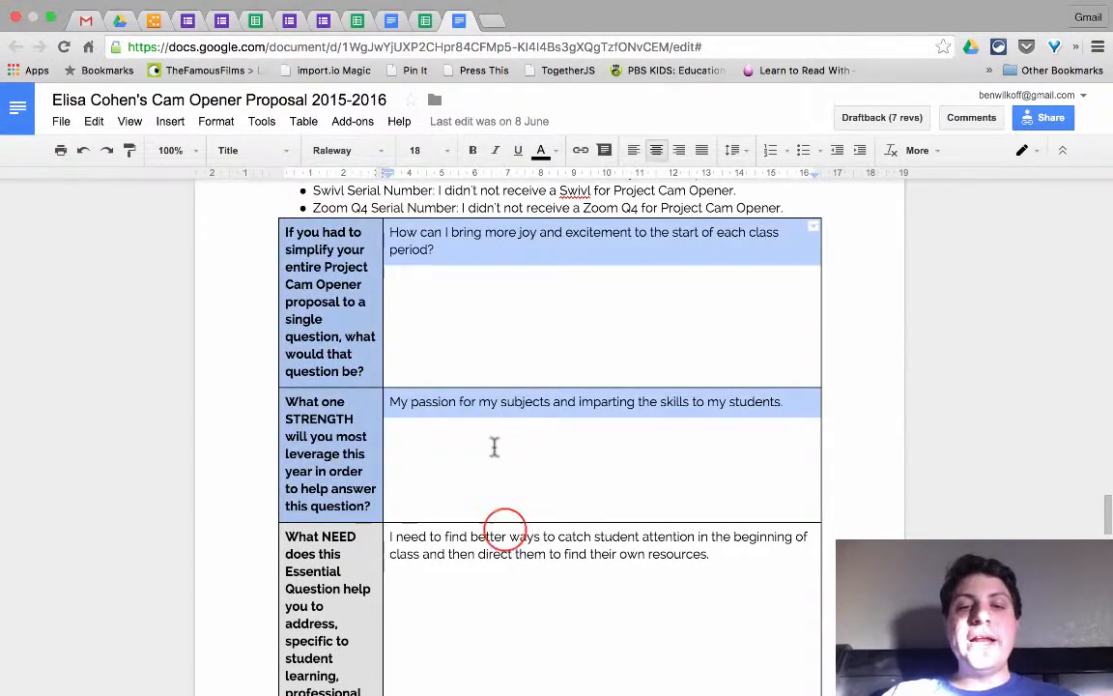
left_click(505, 530)
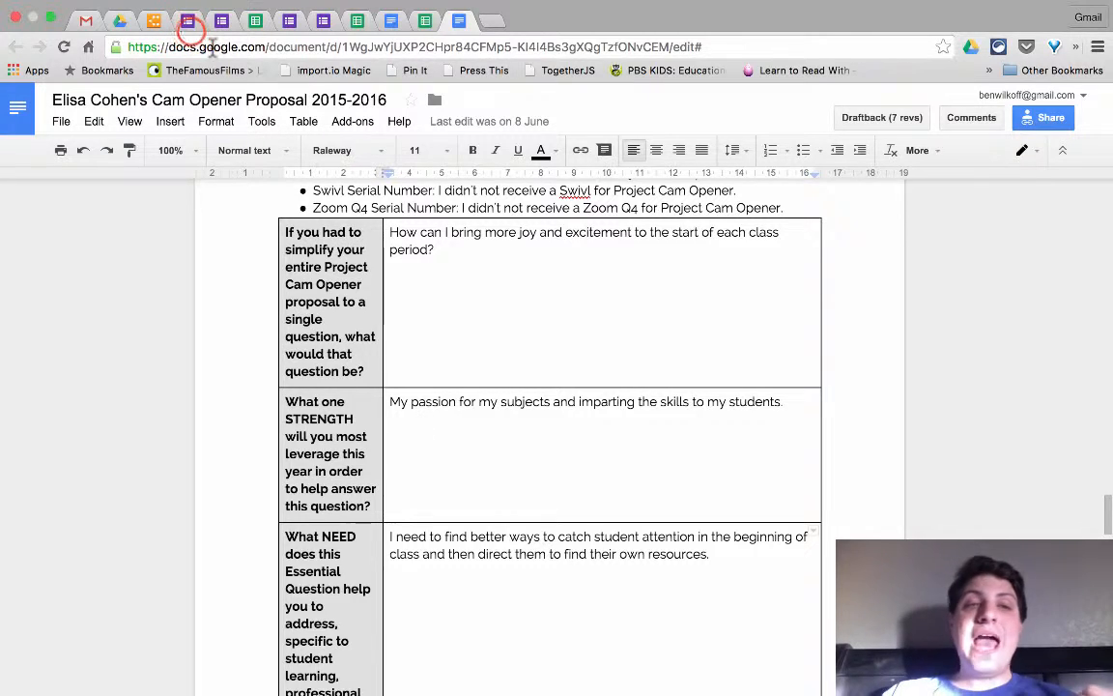
Step: Switch to the PPLP Process flowchart in Lucidchart and examine the path from form response through DocAppender to the aggregated spreadsheet
left_click(189, 27)
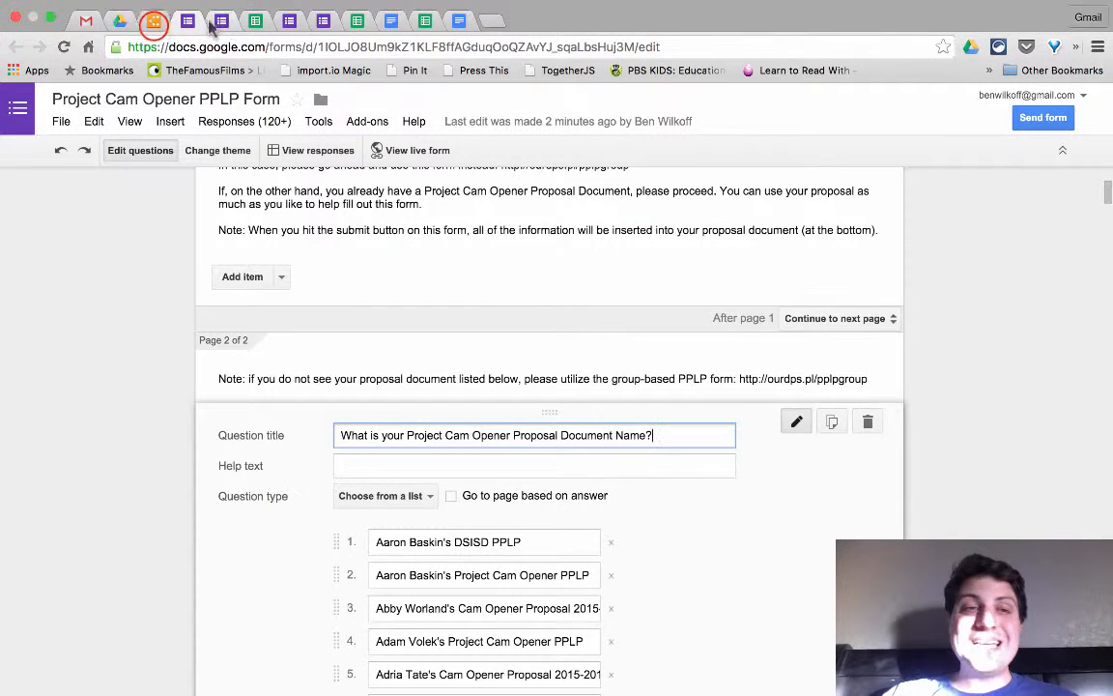
left_click(154, 24)
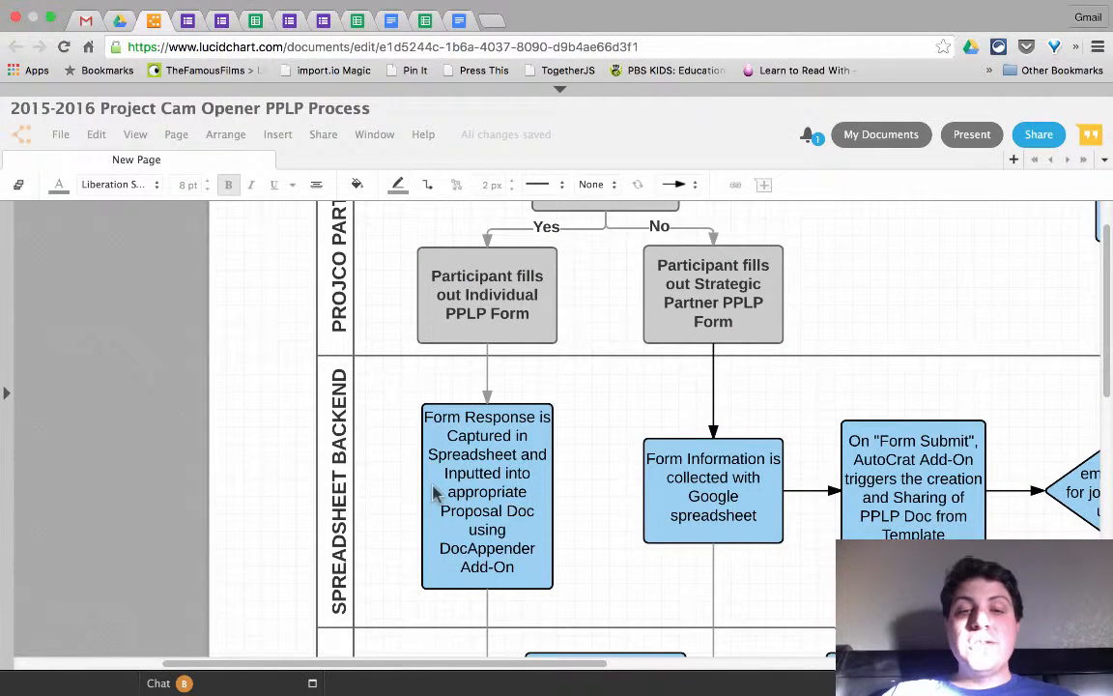
scroll(434, 493, "down", 2)
scroll(434, 493, "right", 2)
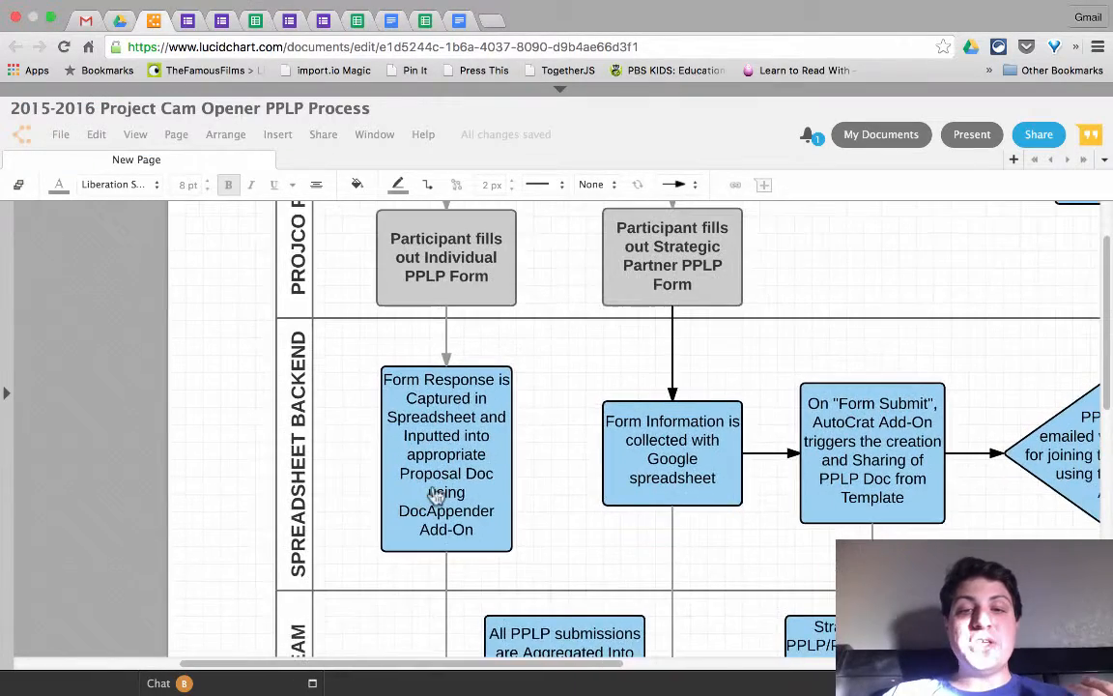
scroll(437, 495, "up", 2)
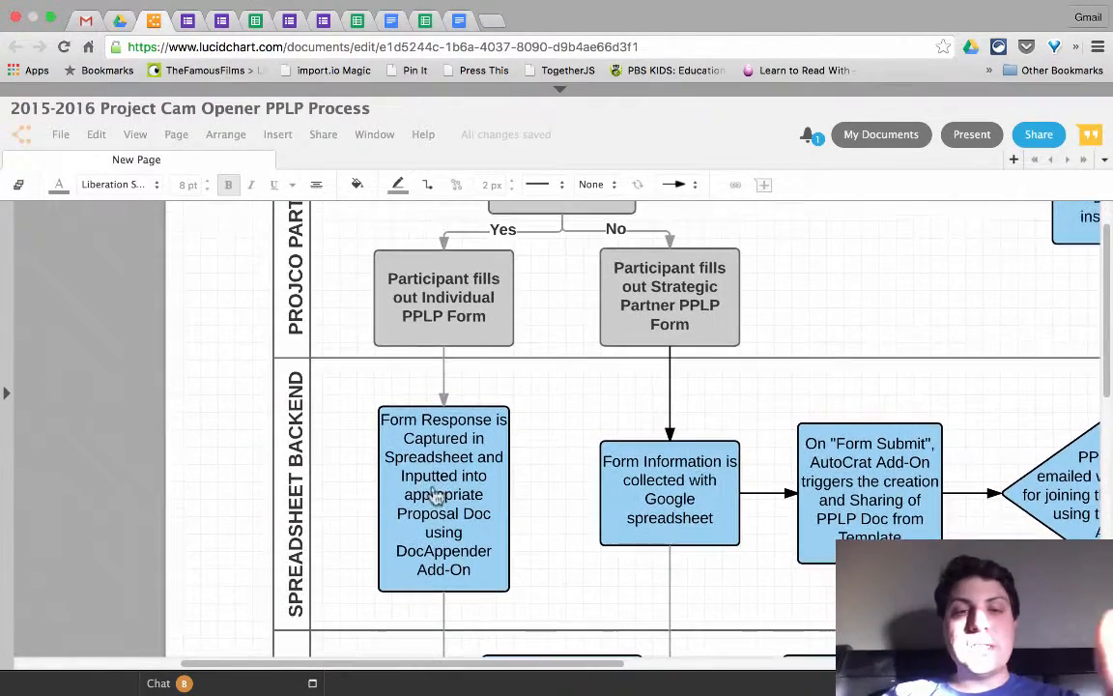
scroll(435, 494, "down", 3)
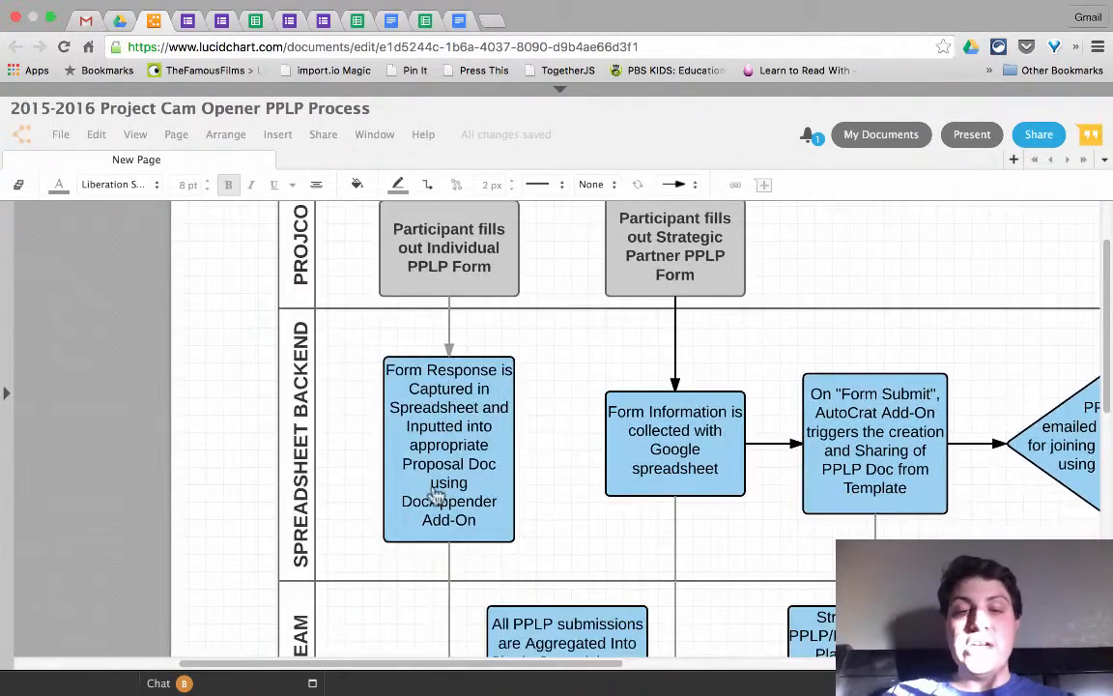
scroll(435, 495, "right", 1)
scroll(434, 495, "down", 3)
scroll(435, 494, "right", 1)
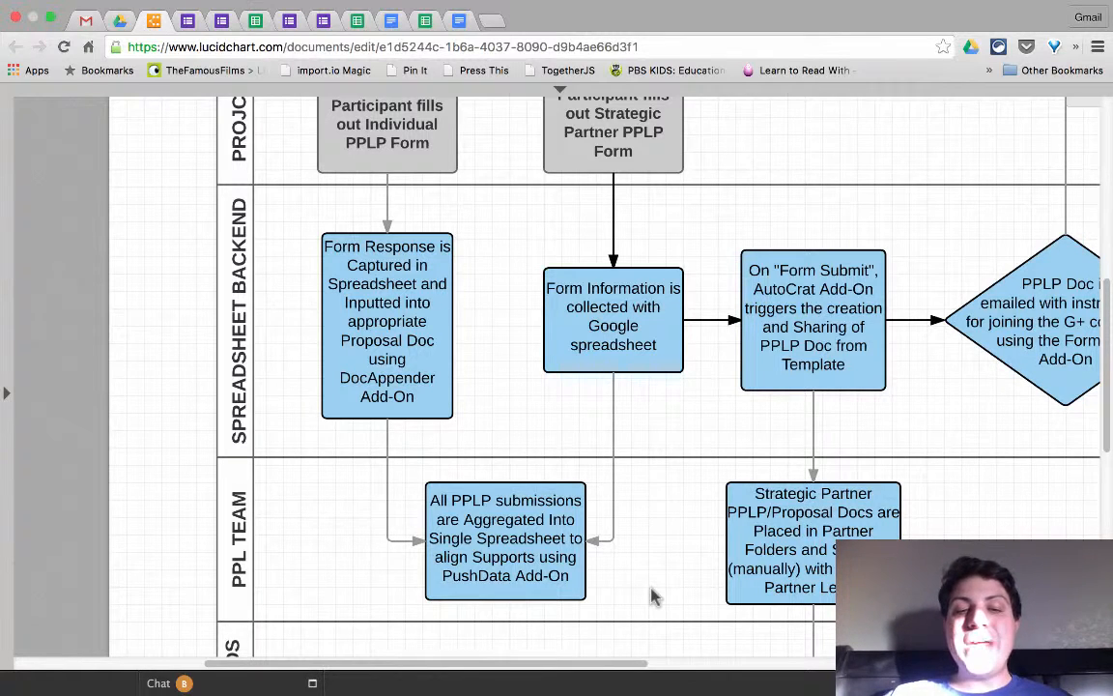
Step: Return to the PPLP form responses spreadsheet and launch the syncData add-on
left_click(255, 20)
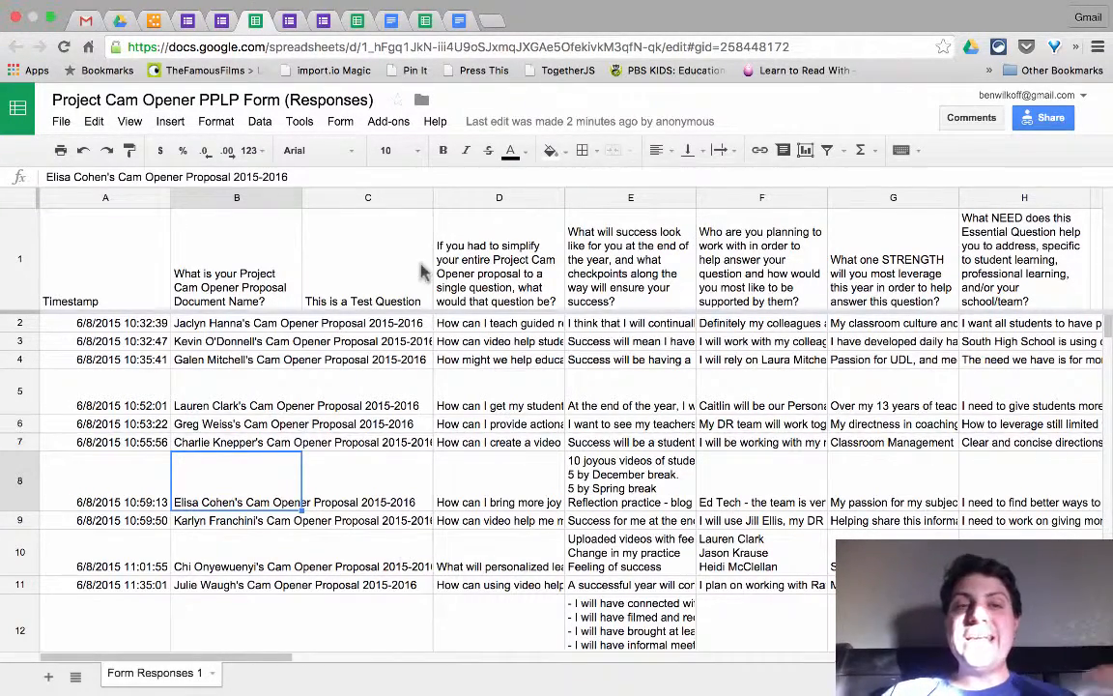
left_click(390, 131)
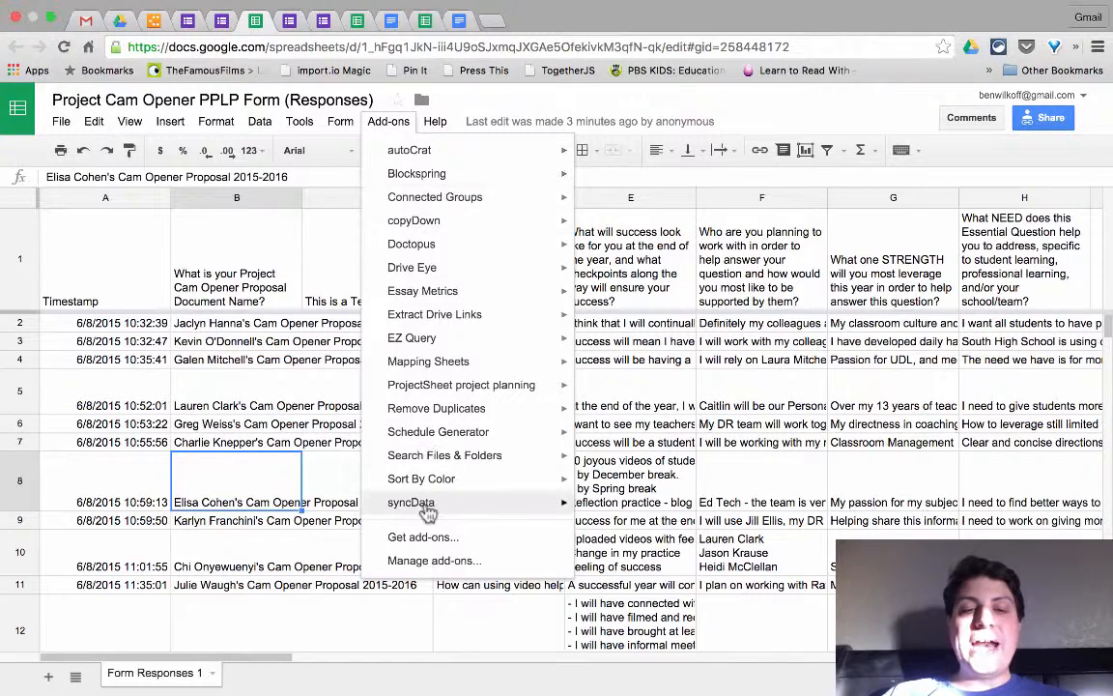
mouse_move(427, 504)
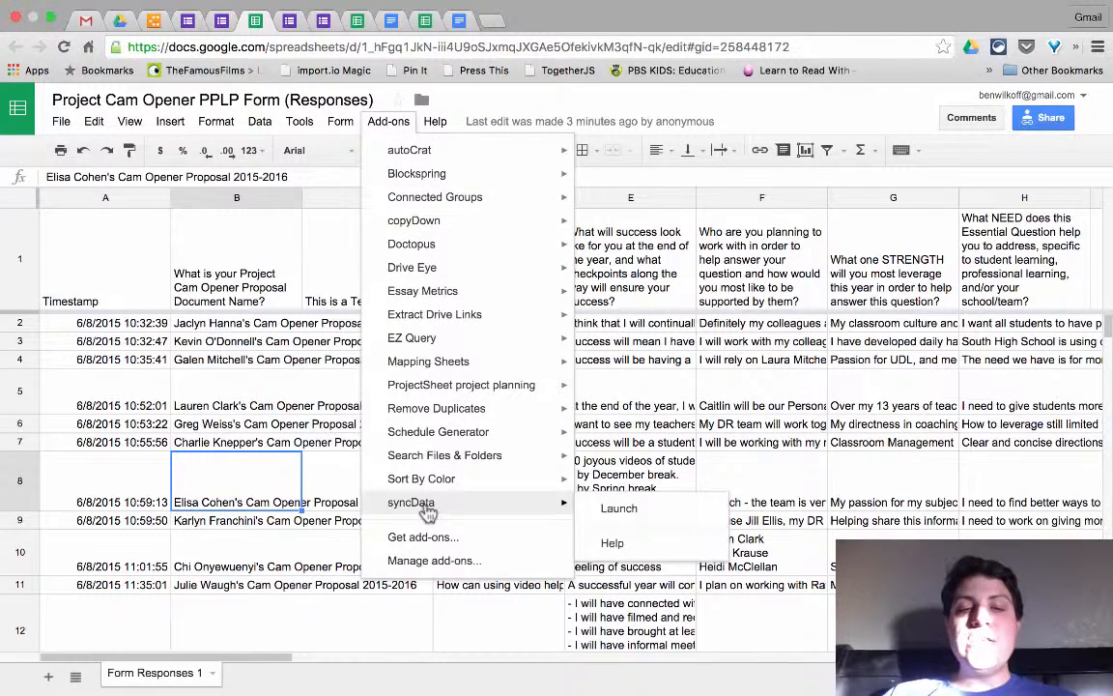
left_click(627, 512)
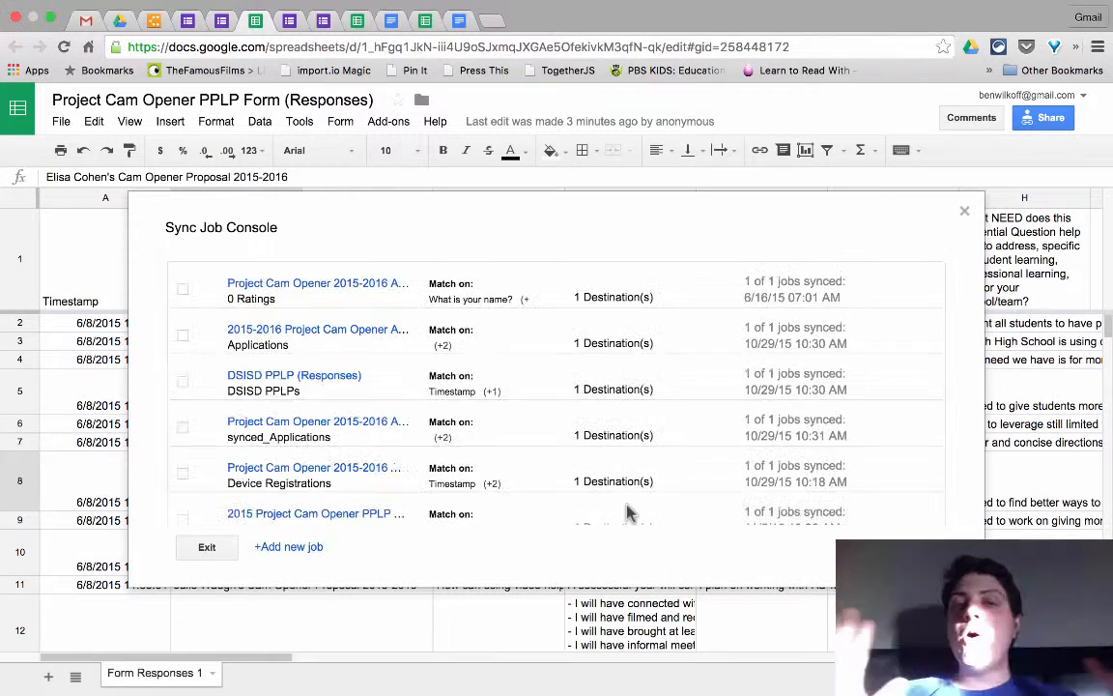
Step: Review the sync job list, expanding the details of the Applications and Group PPLP Responses jobs
left_click(515, 346)
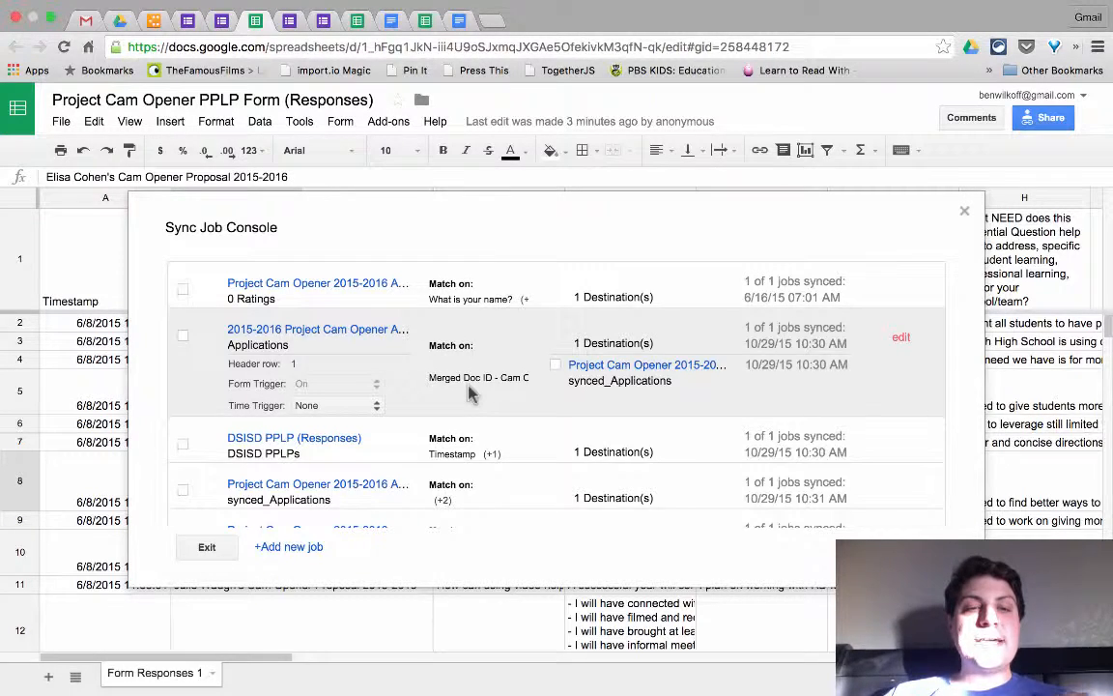
scroll(471, 392, "down", 3)
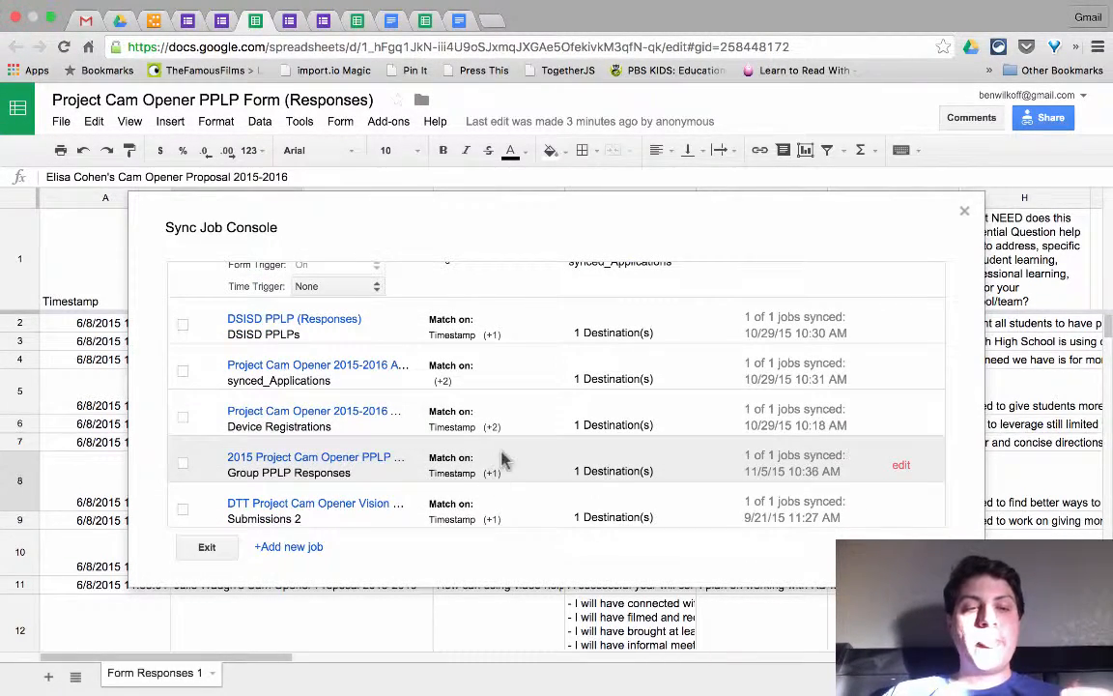
scroll(500, 458, "up", 3)
scroll(500, 457, "up", 2)
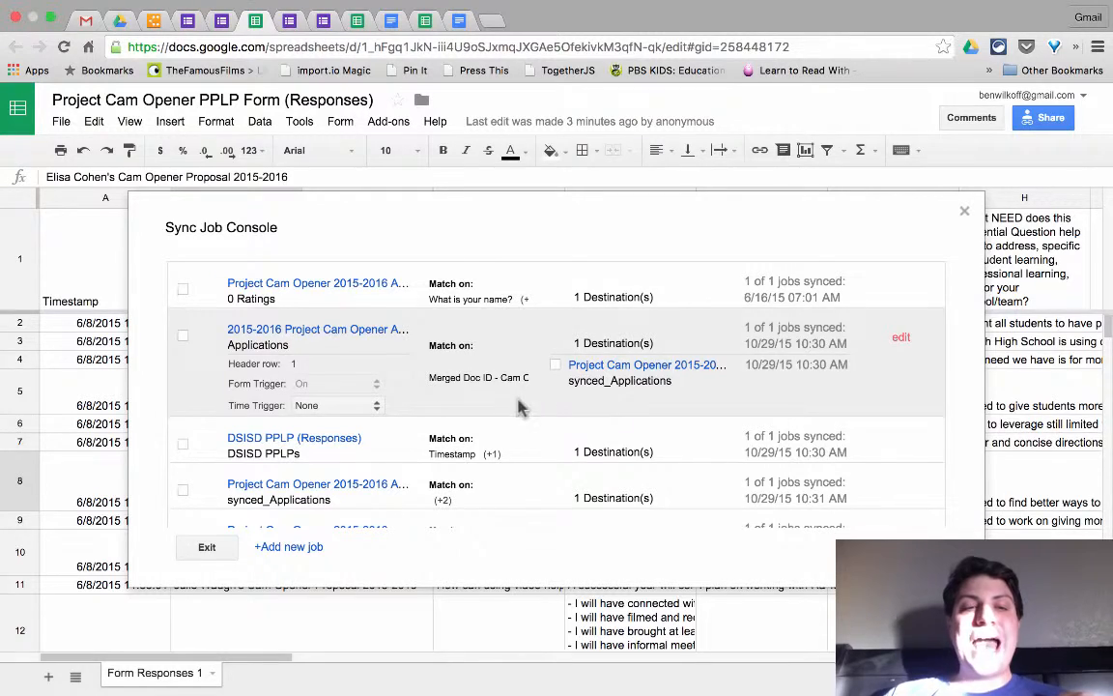
scroll(530, 414, "down", 1)
scroll(530, 413, "down", 2)
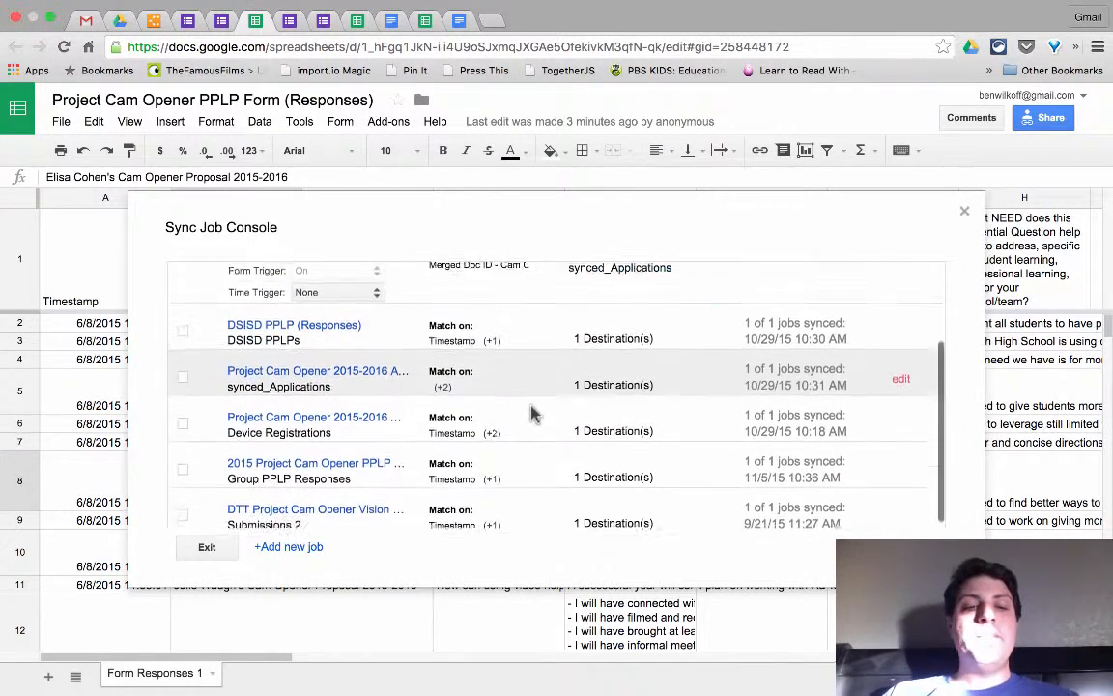
left_click(514, 454)
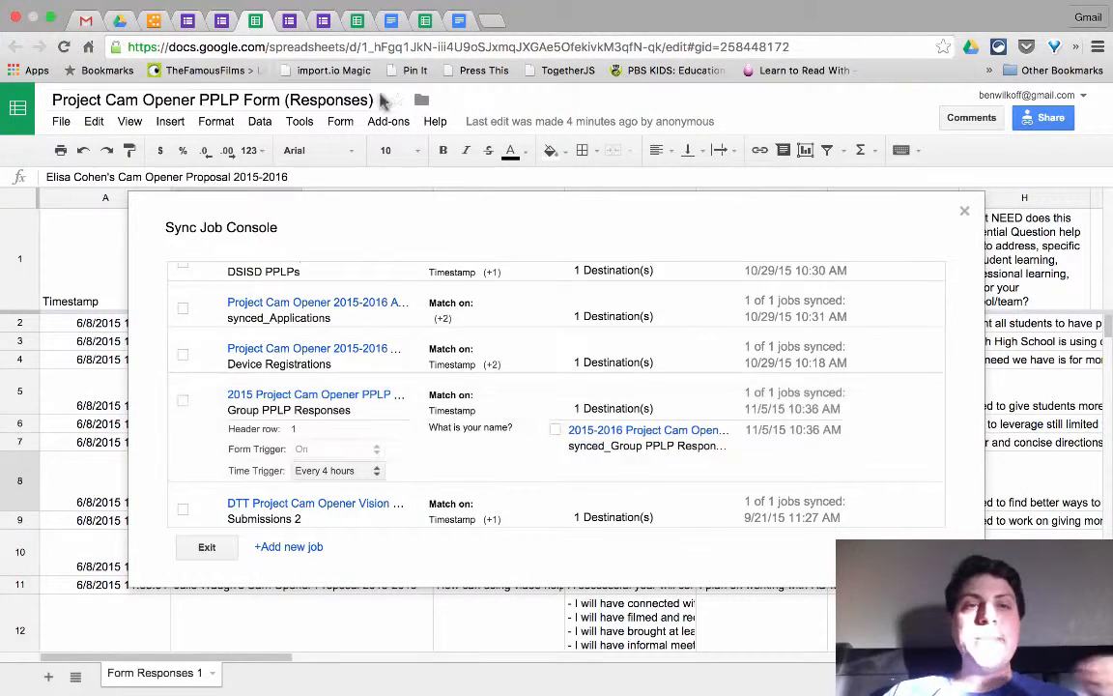
Step: Switch back to the Lucidchart flowchart and review the individual and strategic partner form branches down to the PPL Team lane
left_click(155, 21)
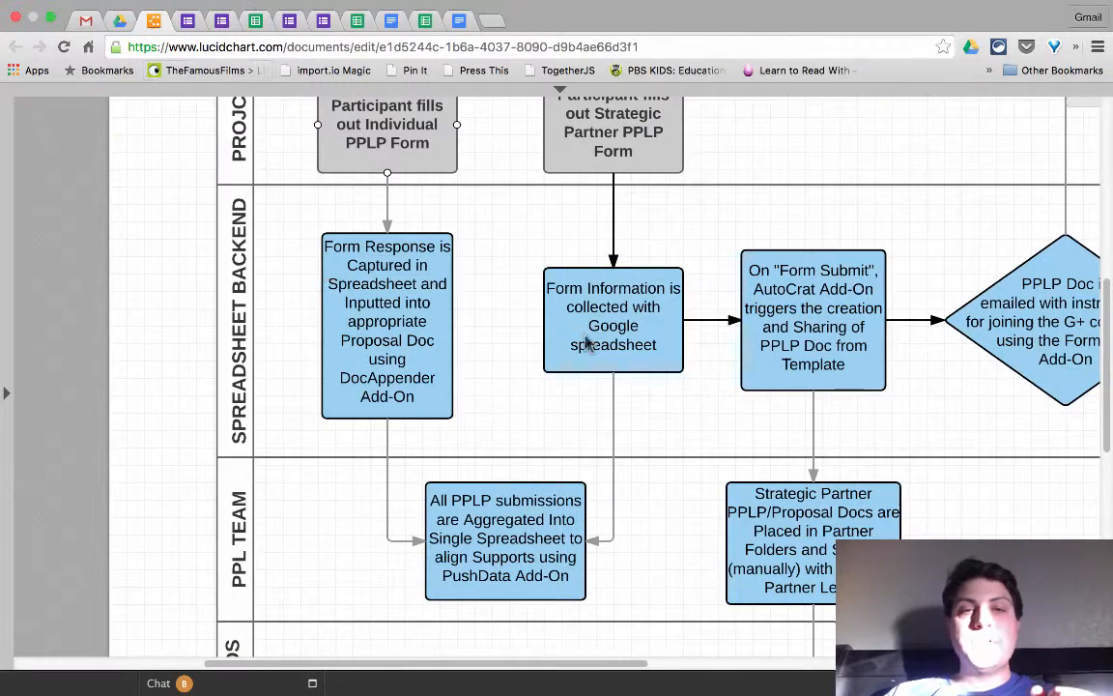
scroll(498, 309, "up", 4)
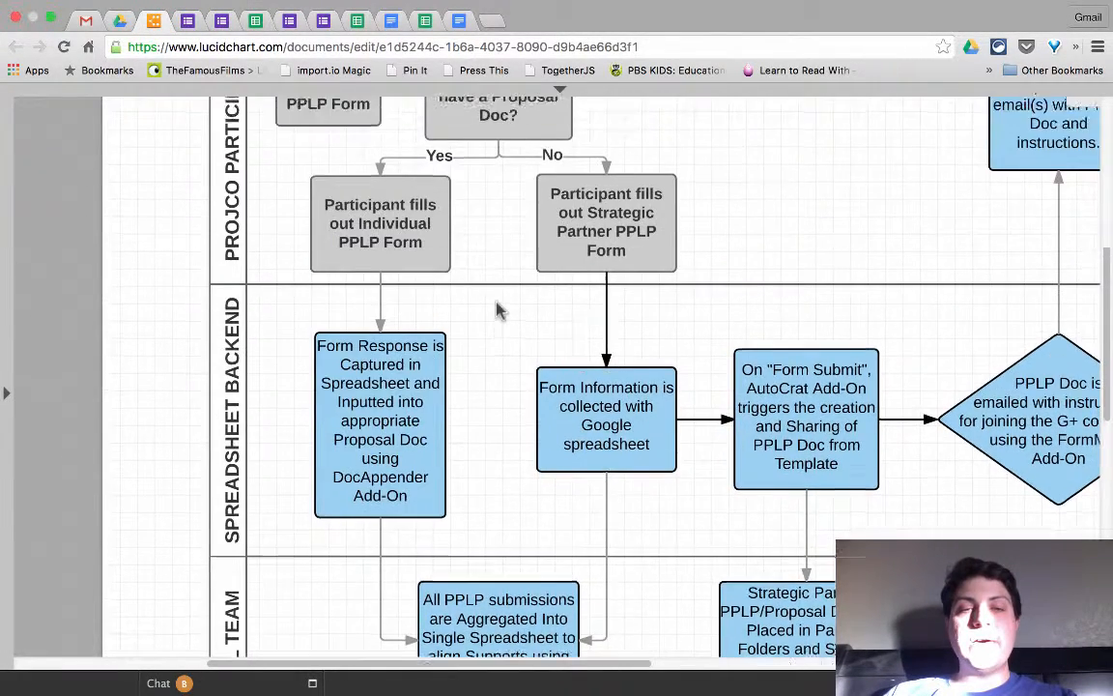
scroll(497, 309, "up", 2)
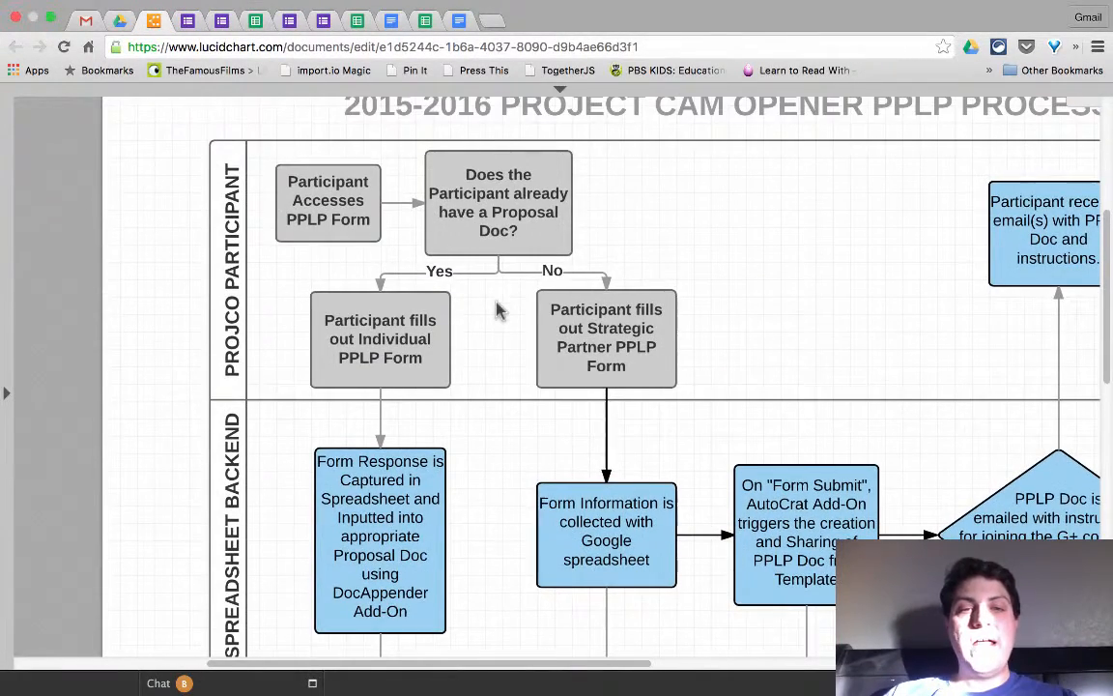
left_click(582, 335)
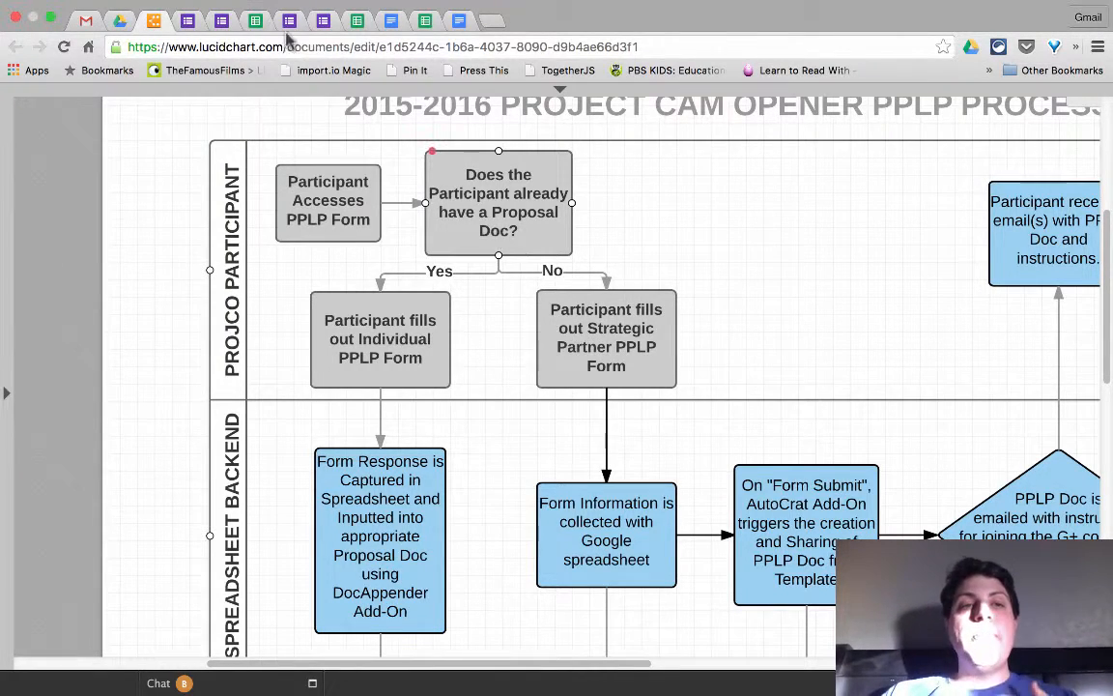
left_click(409, 372)
scroll(408, 372, "down", 5)
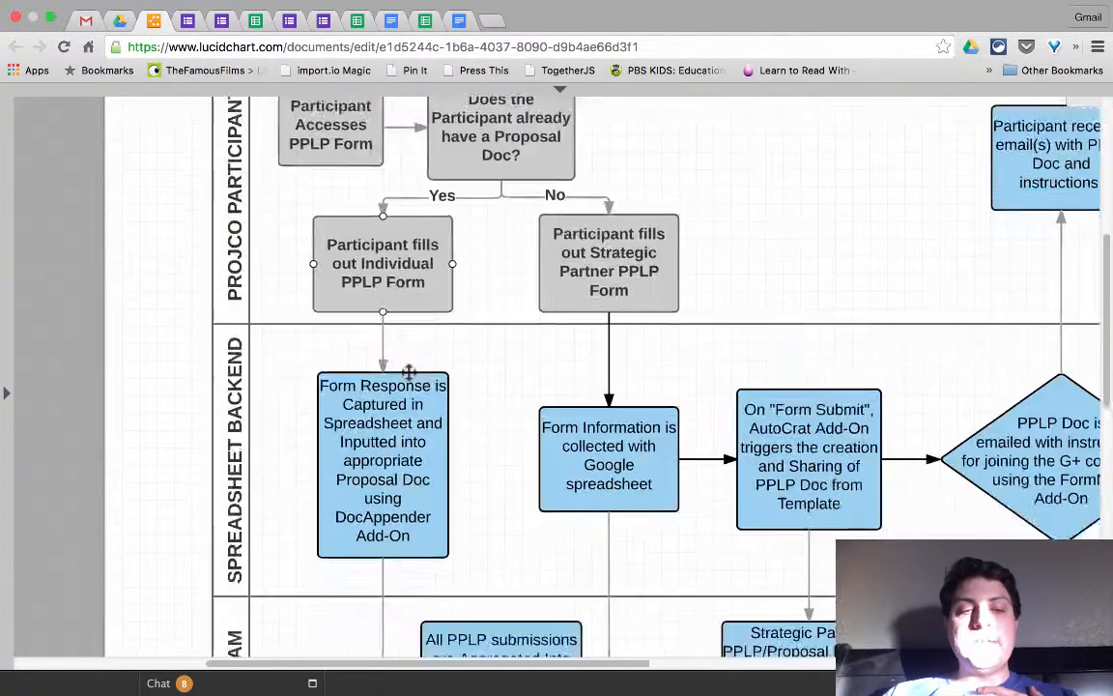
Step: In the PPL Team lane's aggregation box, replace the add-on name PushData with syncData
left_click(488, 474)
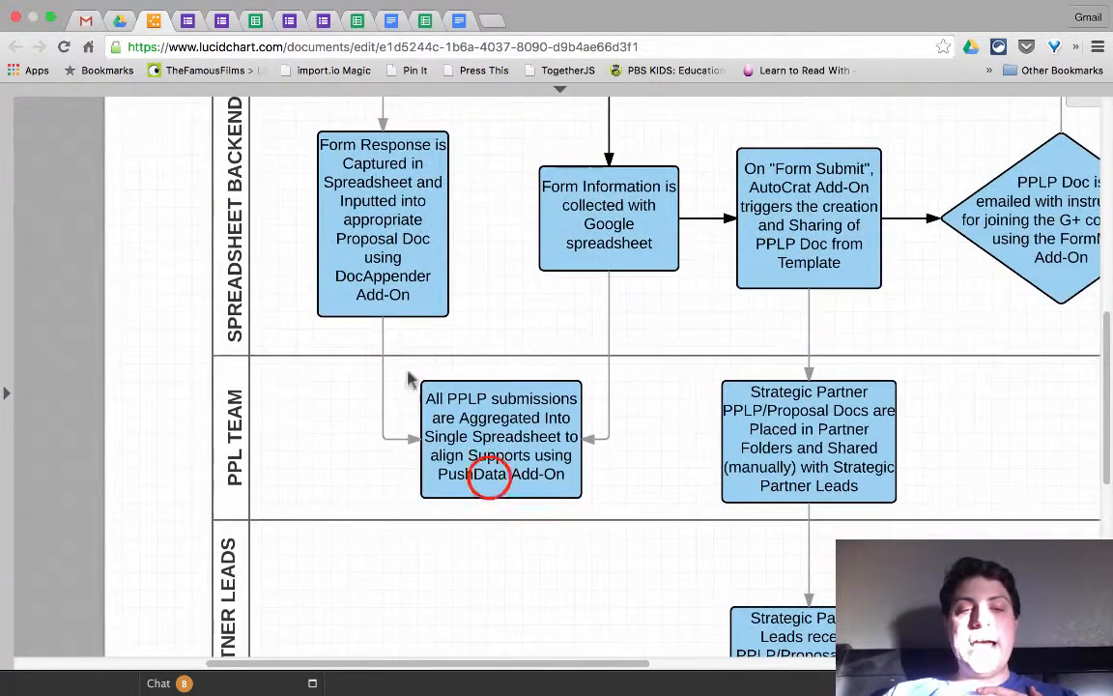
double_click(457, 475)
double_click(457, 474)
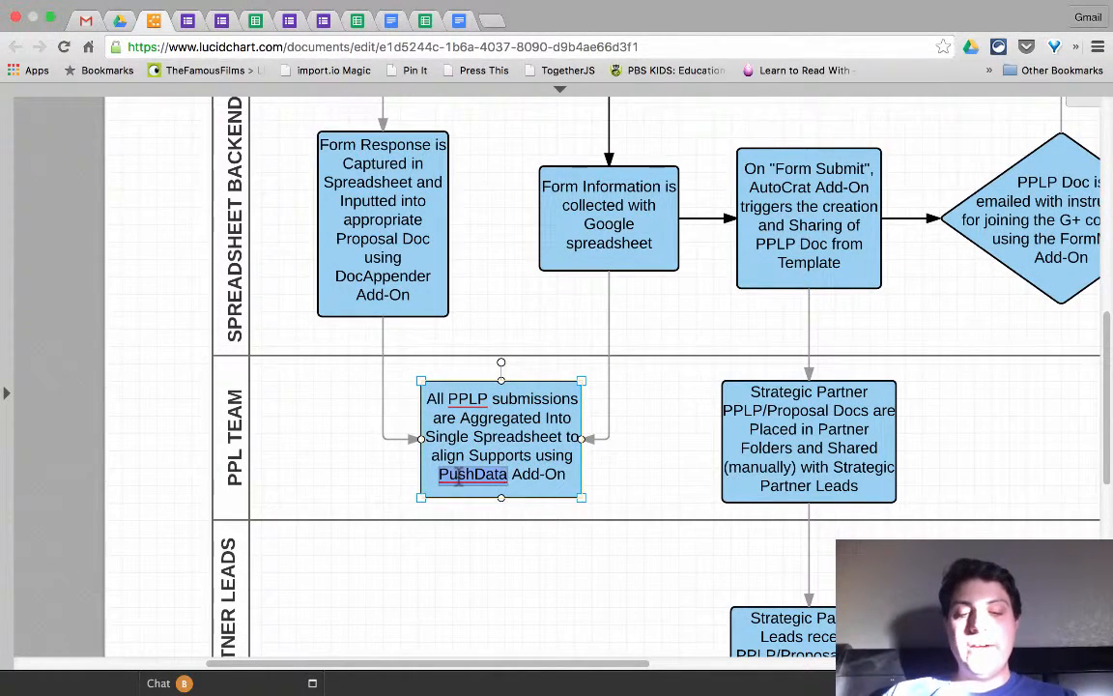
type("Sy")
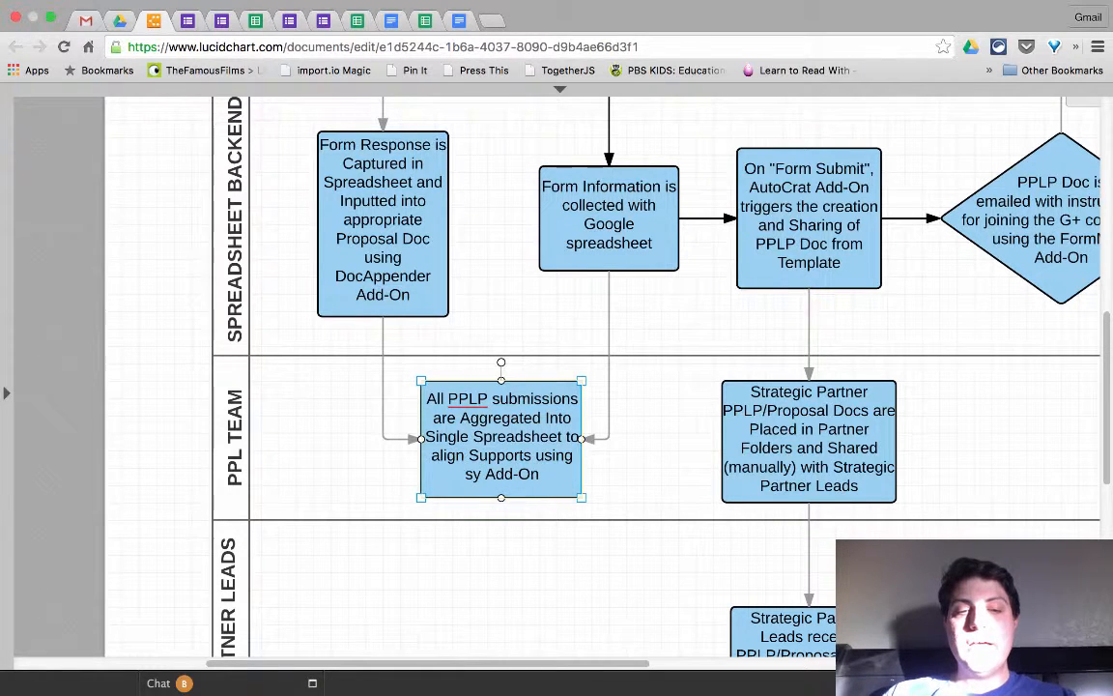
type("ncData")
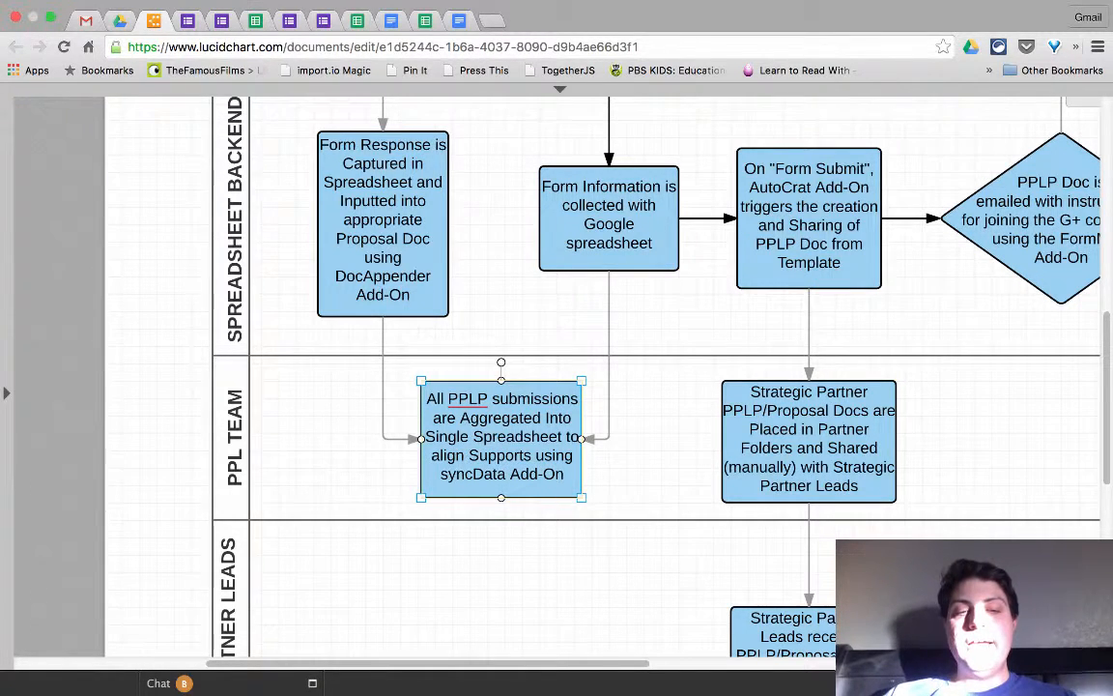
Step: Switch to the 2015-2016 Project Cam Opener Application and Participation Database spreadsheet and examine the merged proposal document links on the Applications sheet
left_click(189, 21)
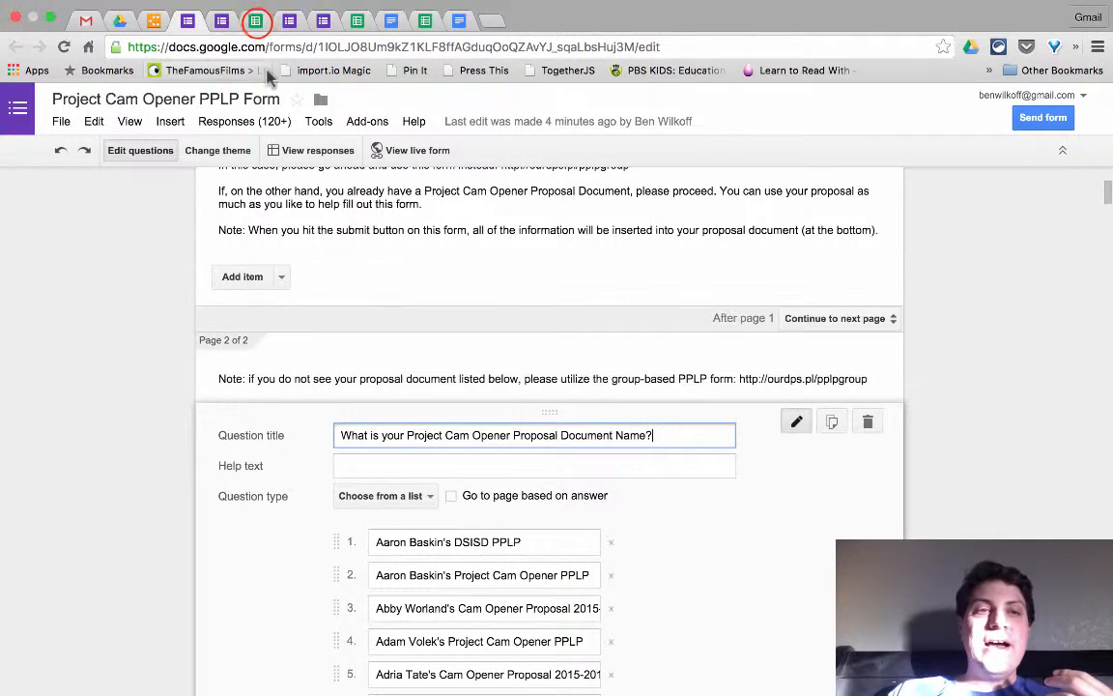
left_click(426, 21)
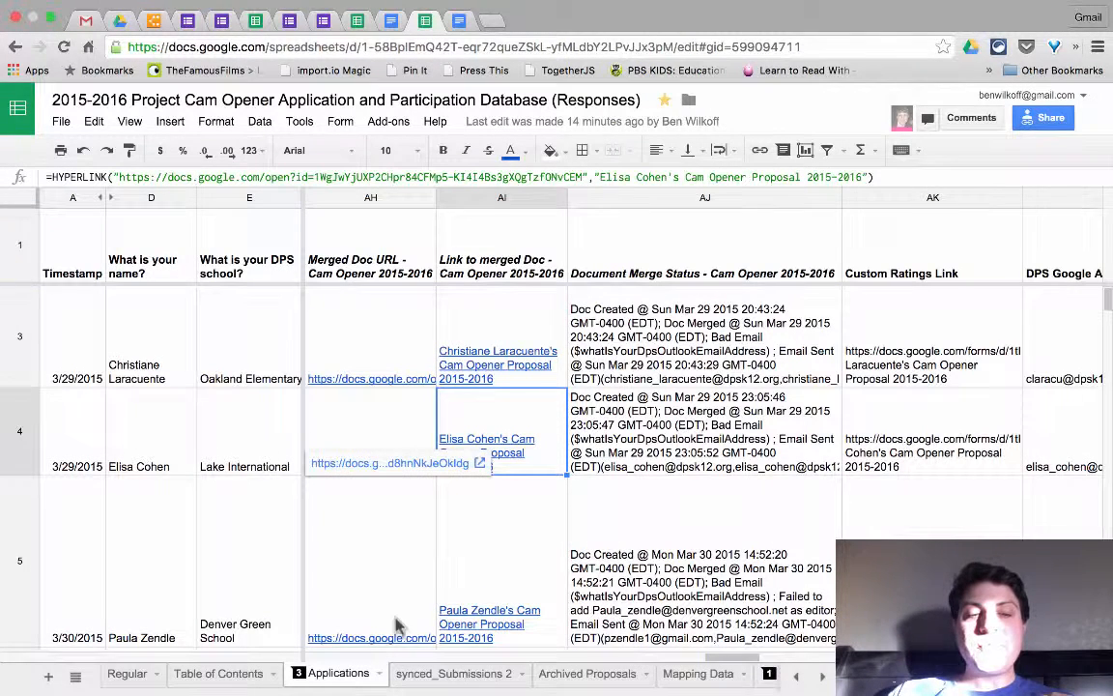
left_click(442, 570)
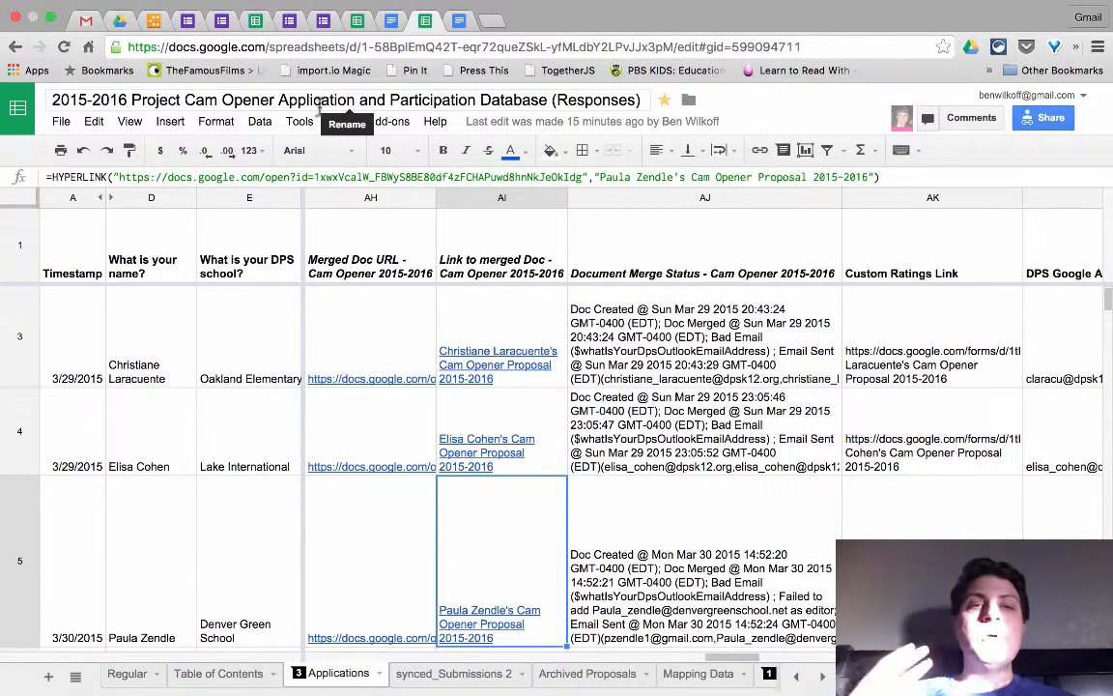
Step: Check the flowchart's Strategic Partner branch and examine the School/Team Participants PPLP form in its editor and live view
left_click(153, 19)
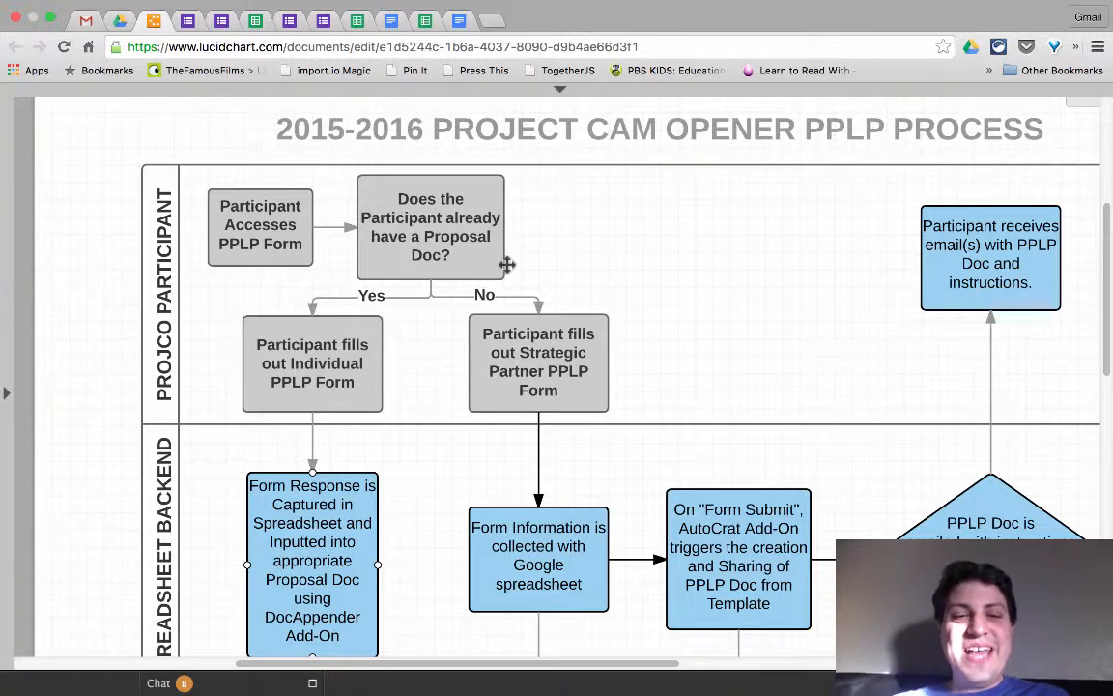
left_click(599, 351)
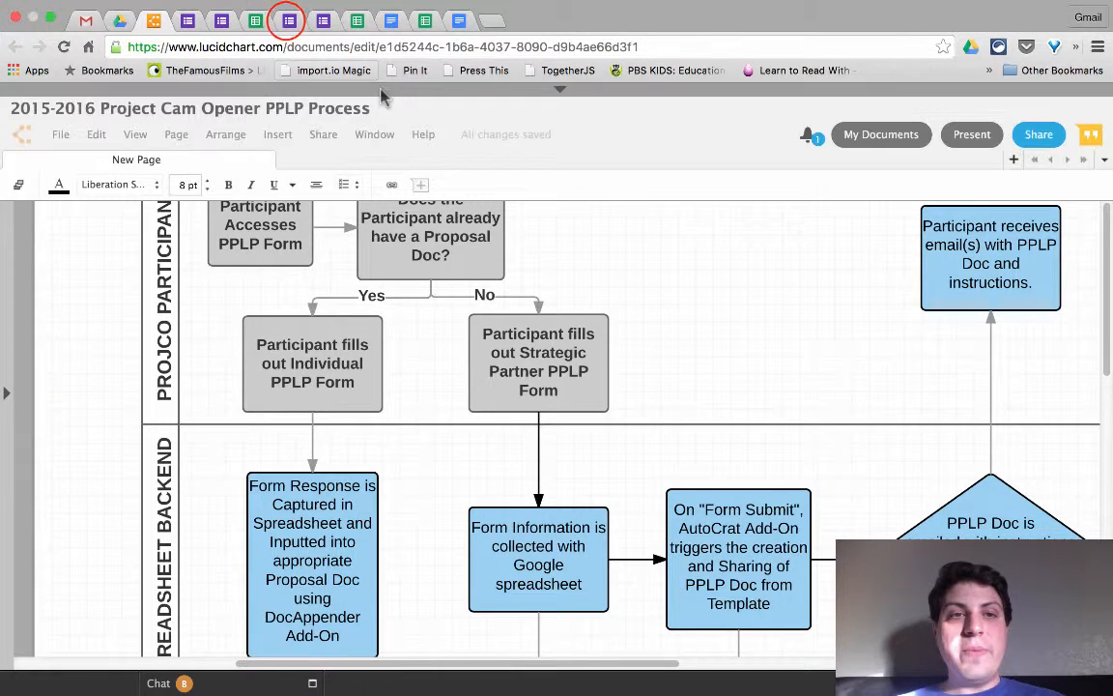
left_click(288, 21)
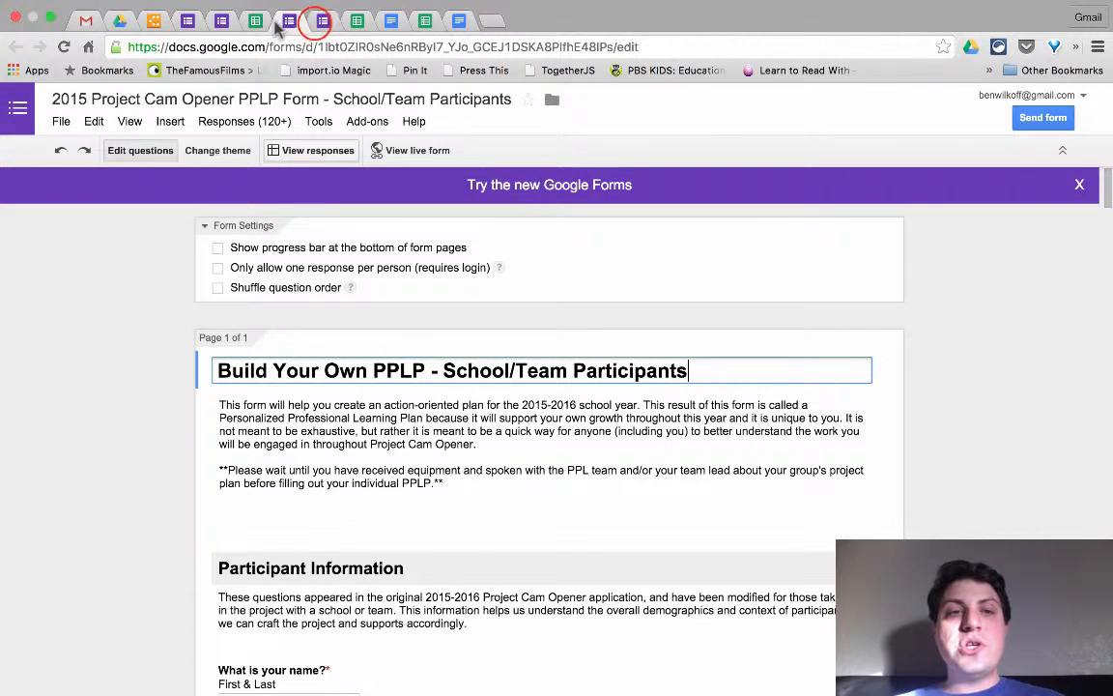
left_click(319, 23)
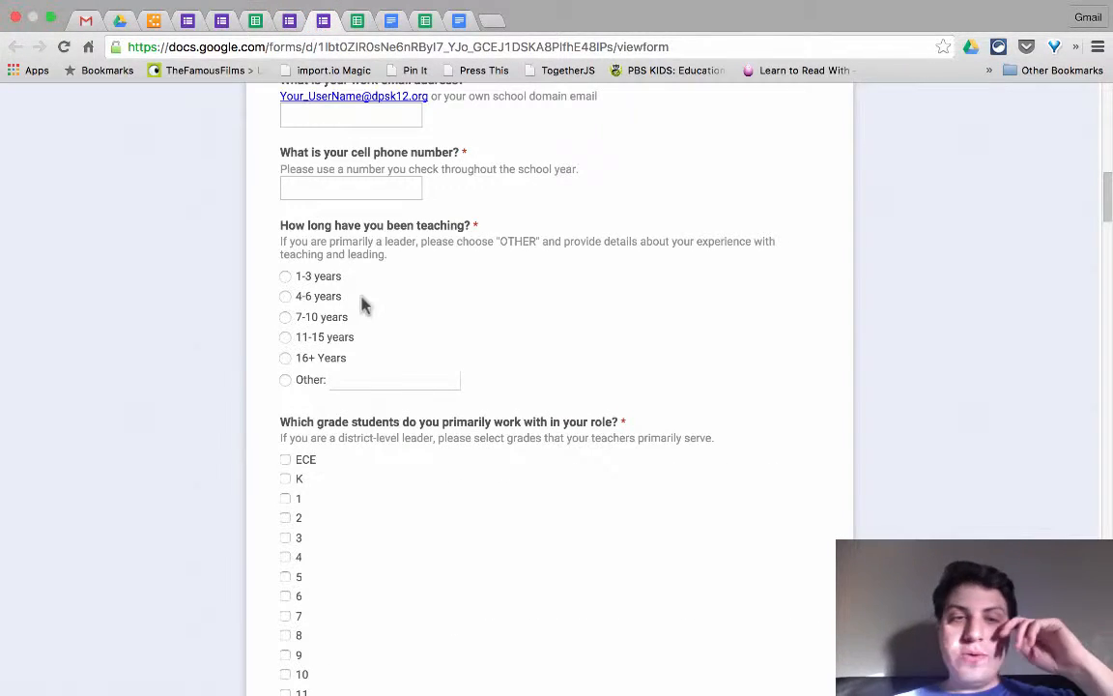
scroll(364, 302, "up", 10)
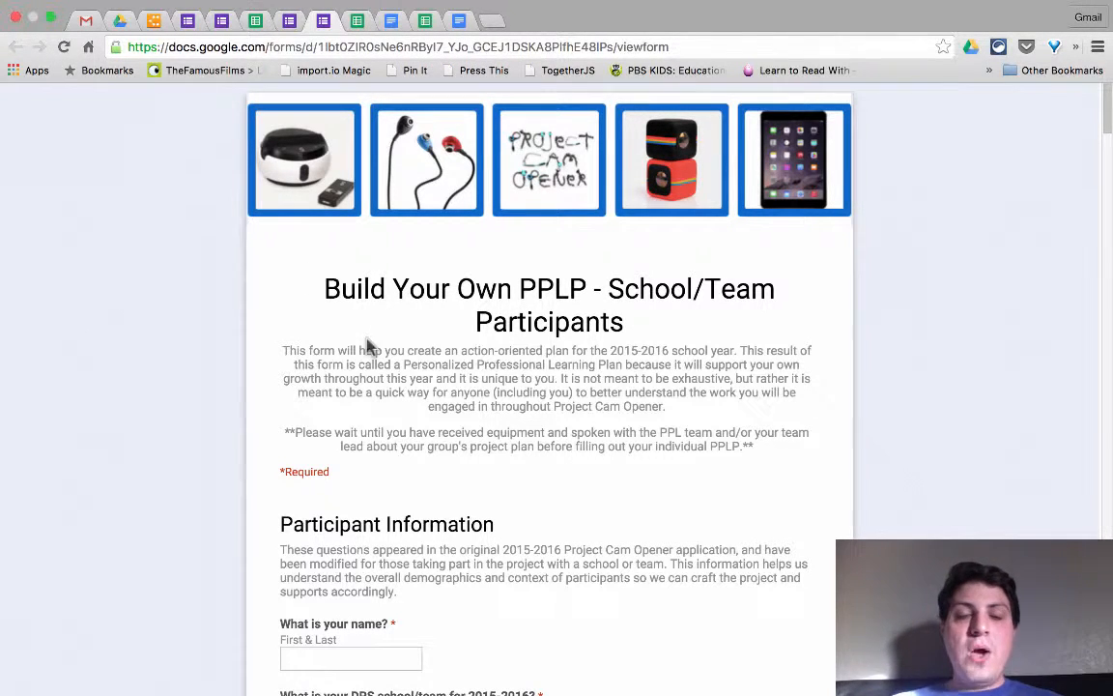
Step: Return to the Lucidchart flowchart and examine the Strategic Partner path from form collection through AutoCrat document creation to the FormMule email
left_click(155, 21)
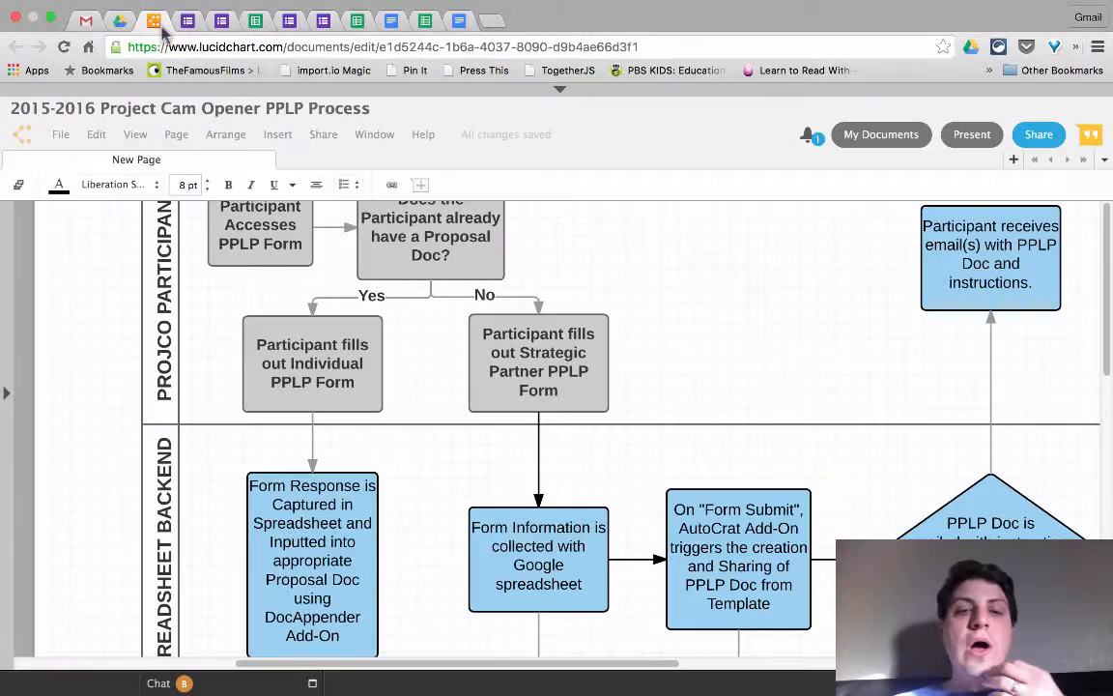
scroll(522, 453, "down", 5)
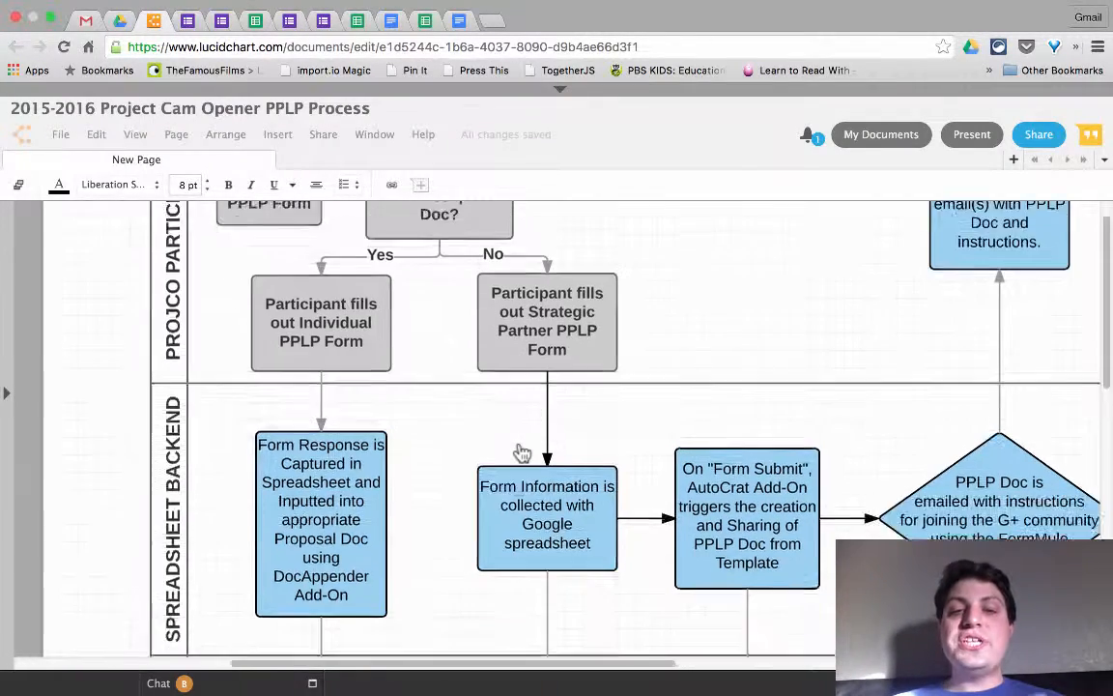
scroll(522, 453, "right", 1)
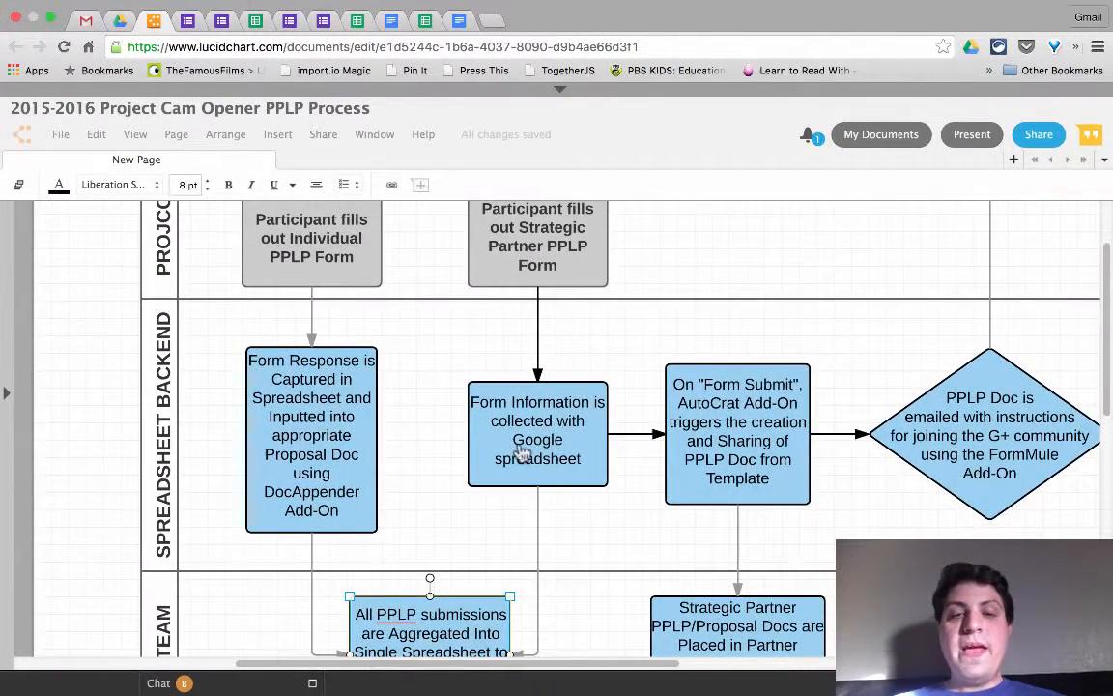
left_click(522, 452)
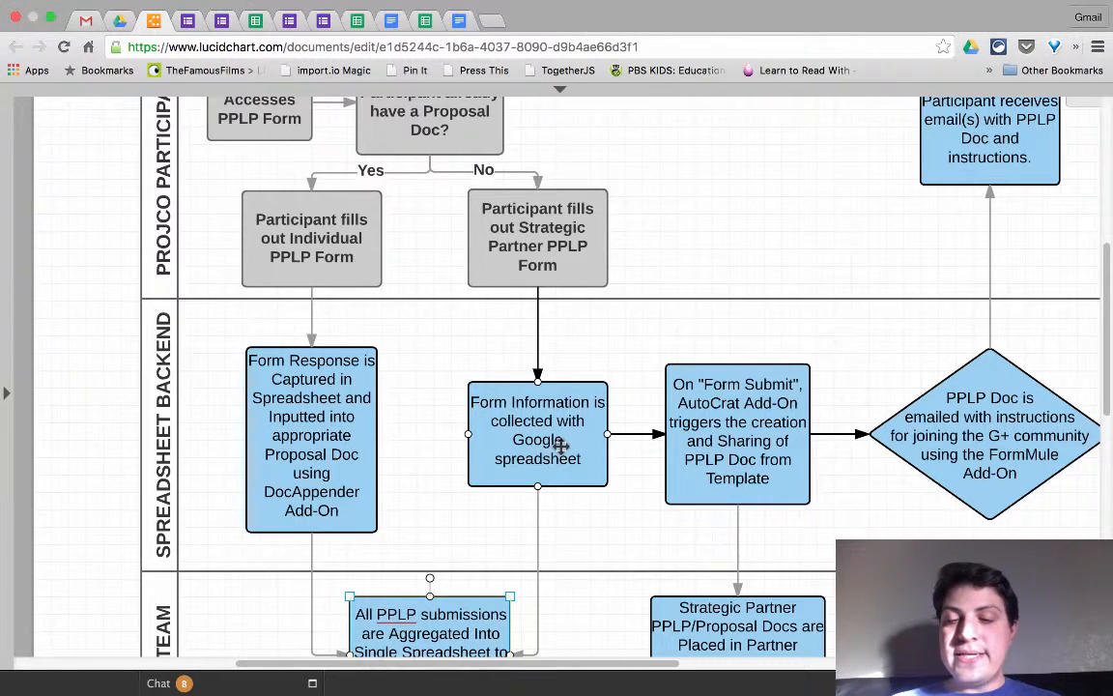
scroll(560, 444, "up", 2)
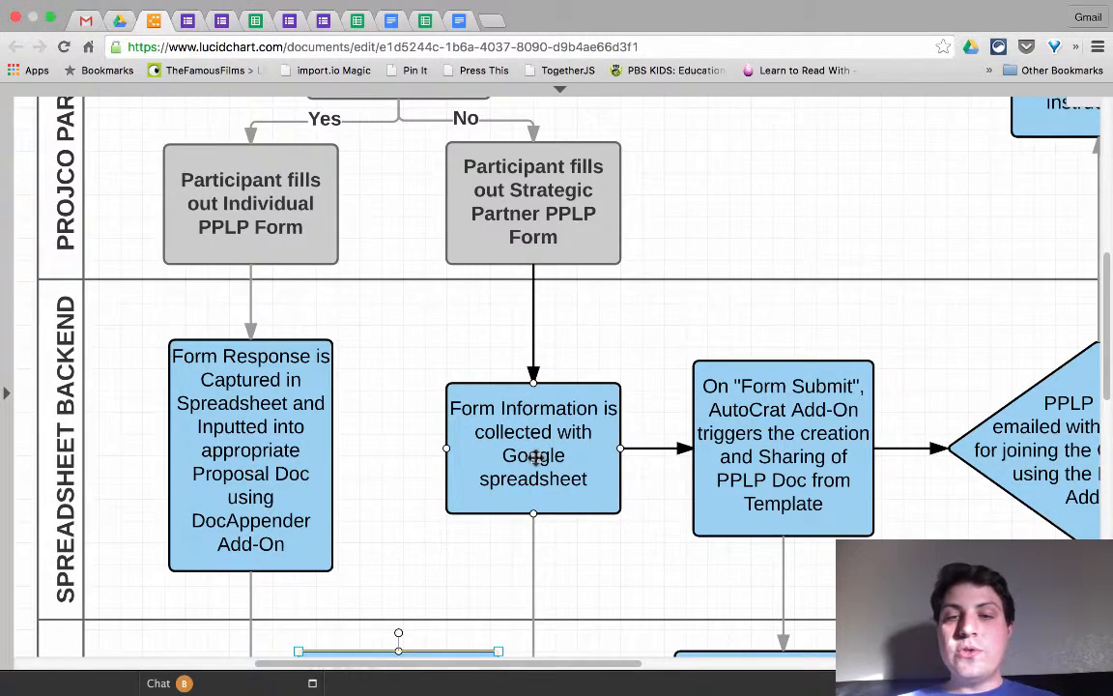
left_click(720, 467)
scroll(723, 464, "right", 2)
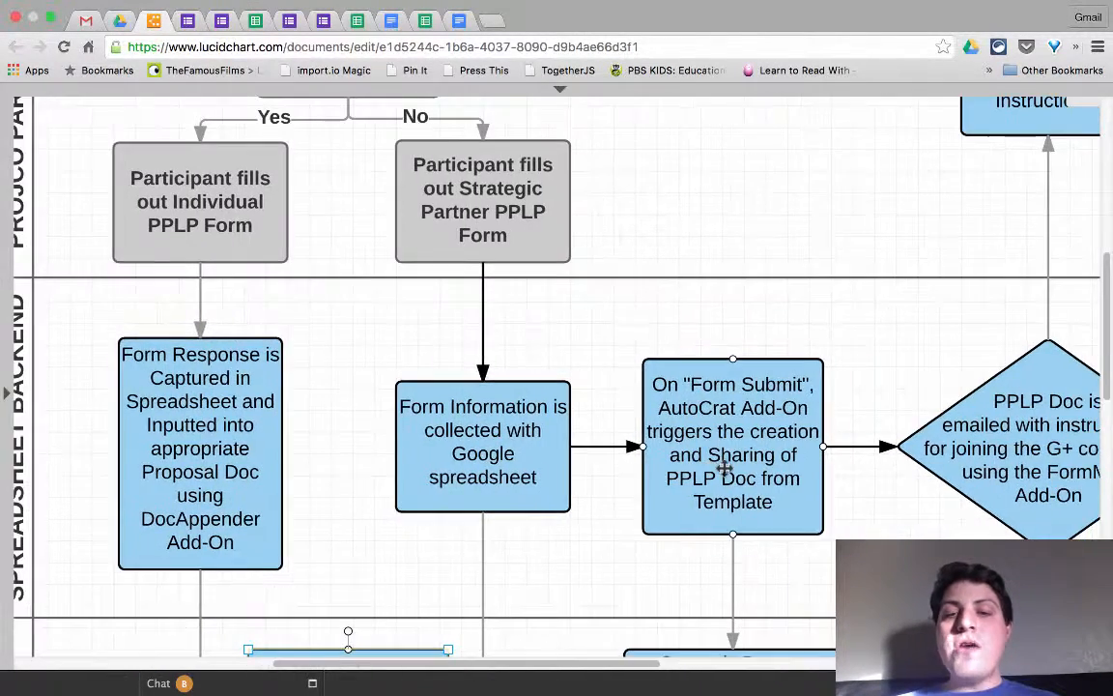
scroll(725, 468, "right", 6)
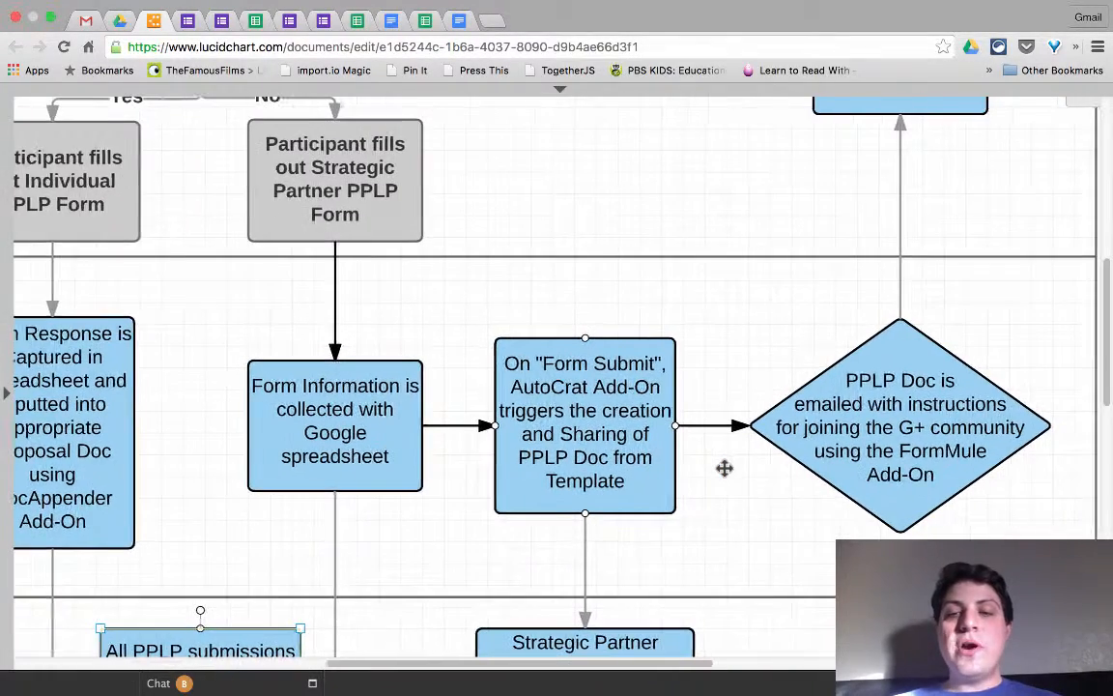
scroll(725, 468, "right", 3)
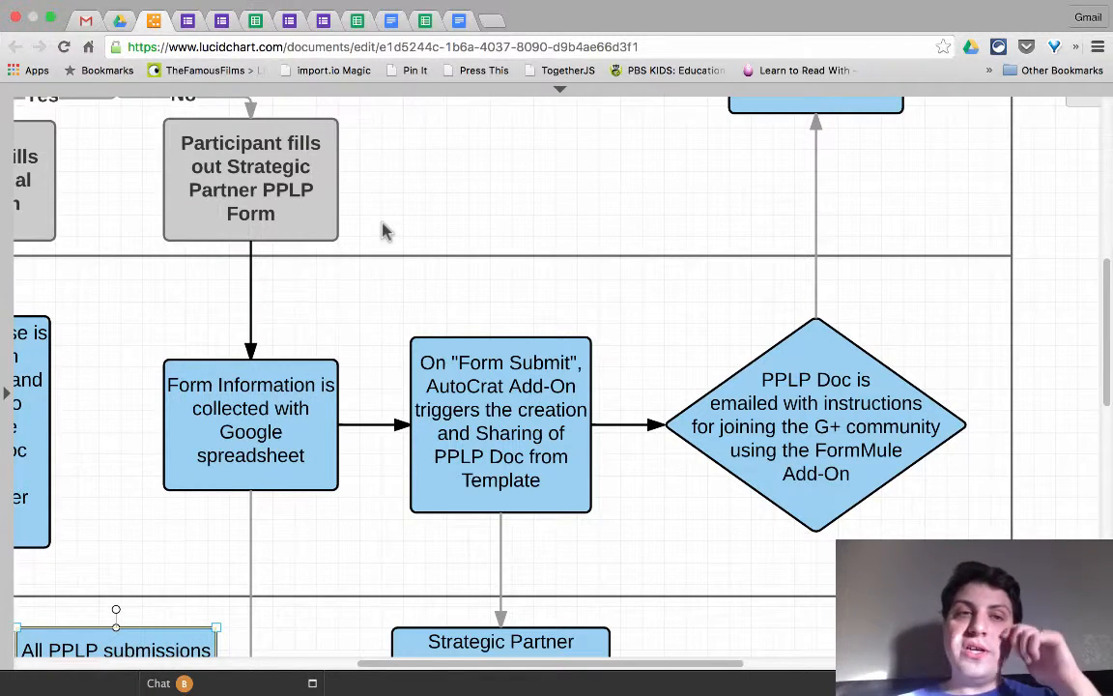
Step: Switch to the School/Team Participants form responses spreadsheet and launch the autoCrat add-on
left_click(355, 21)
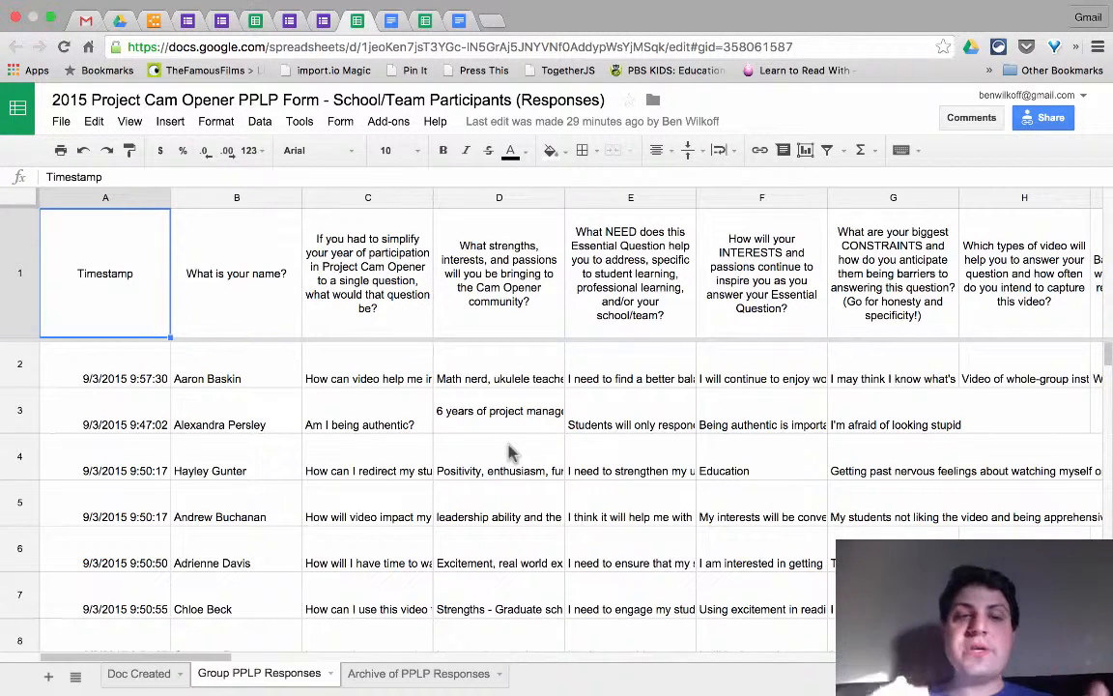
left_click(388, 121)
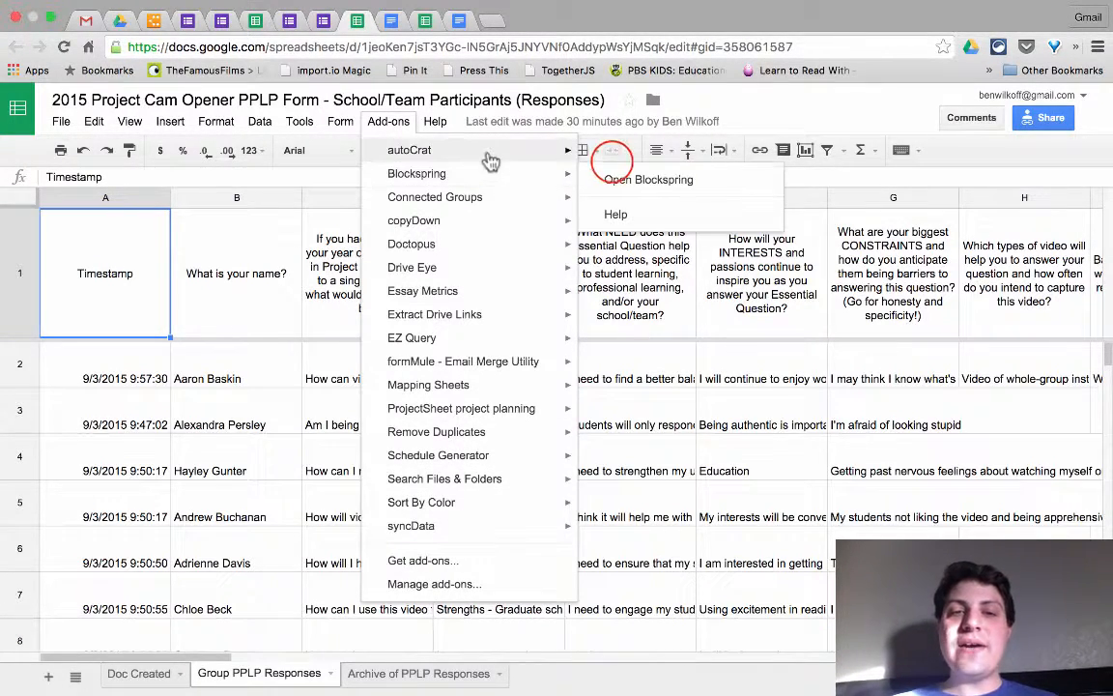
mouse_move(513, 158)
left_click(622, 156)
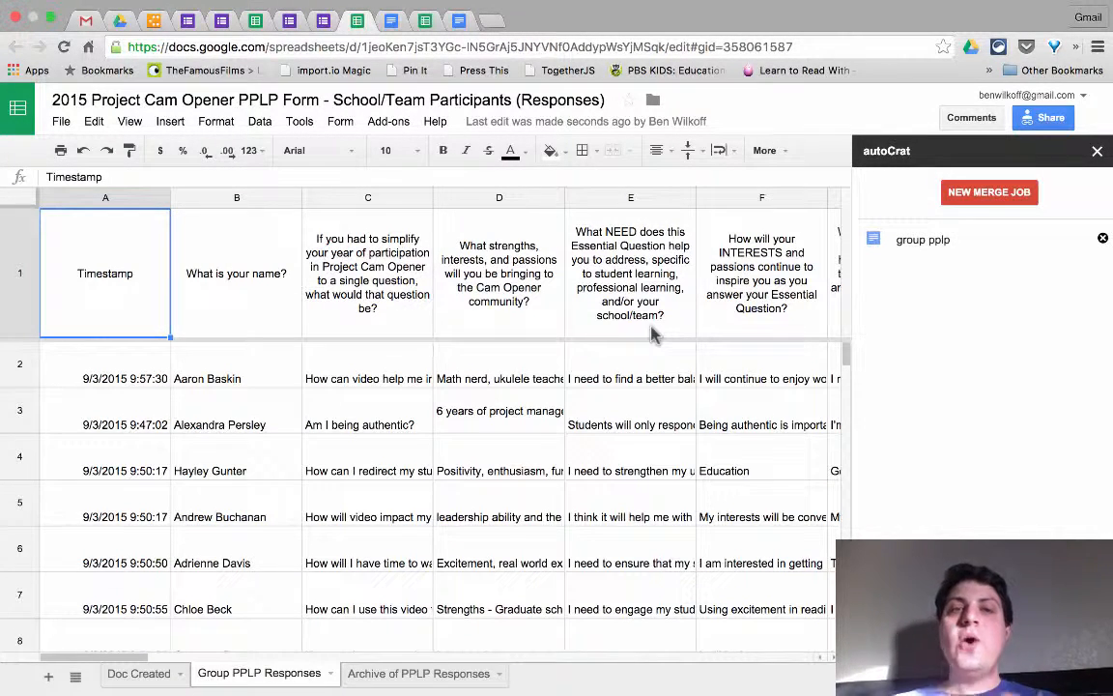
Step: Open the group pplp merge job and review its merge settings for emailing and sharing documents, including the advanced settings
left_click(936, 249)
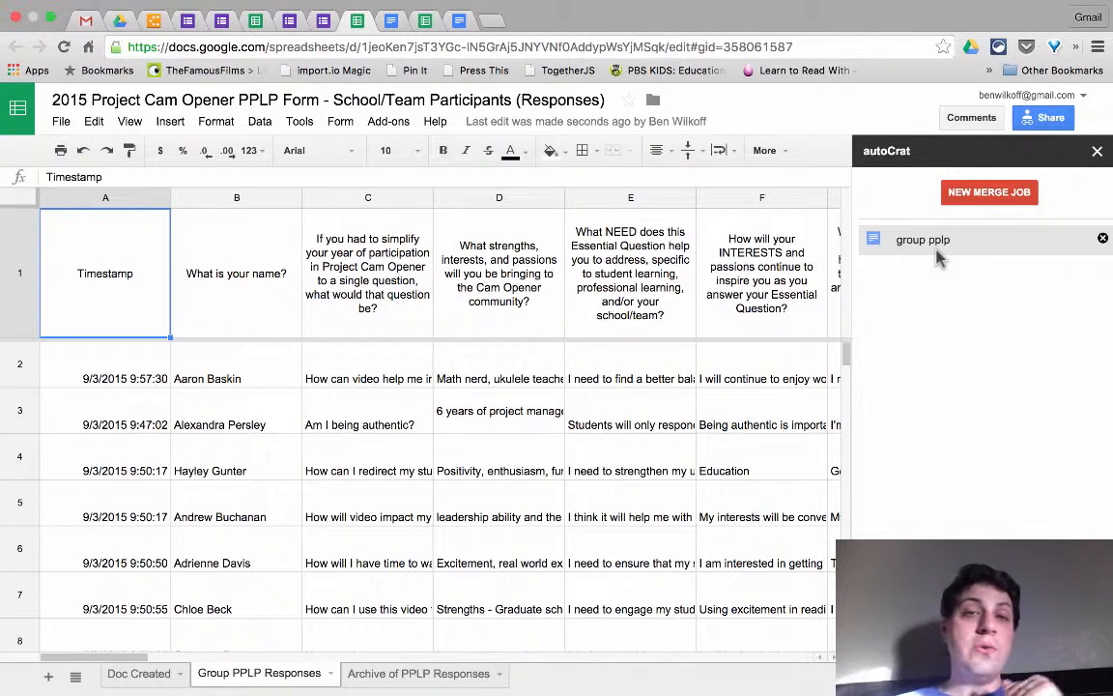
left_click(978, 198)
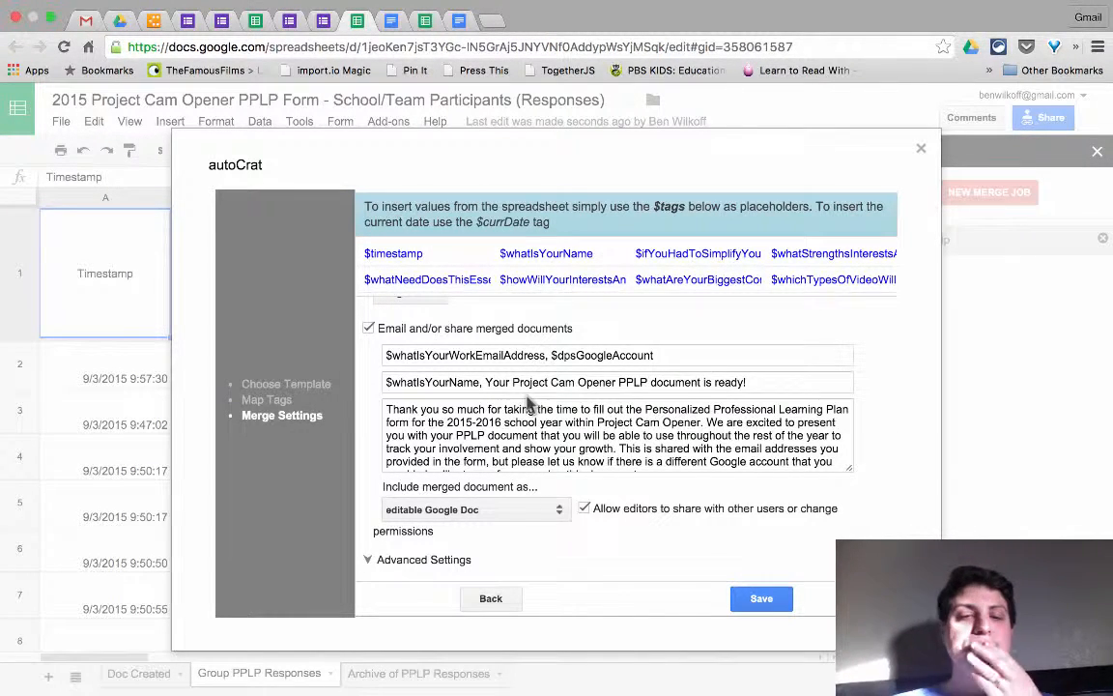
scroll(529, 425, "down", 1)
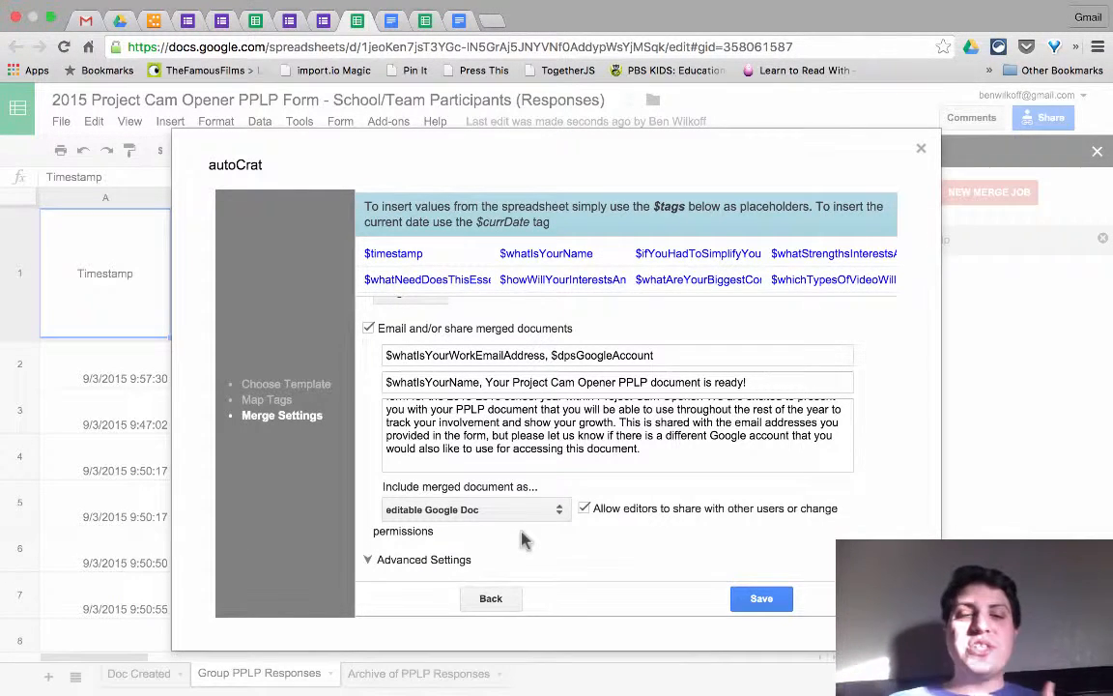
left_click(370, 560)
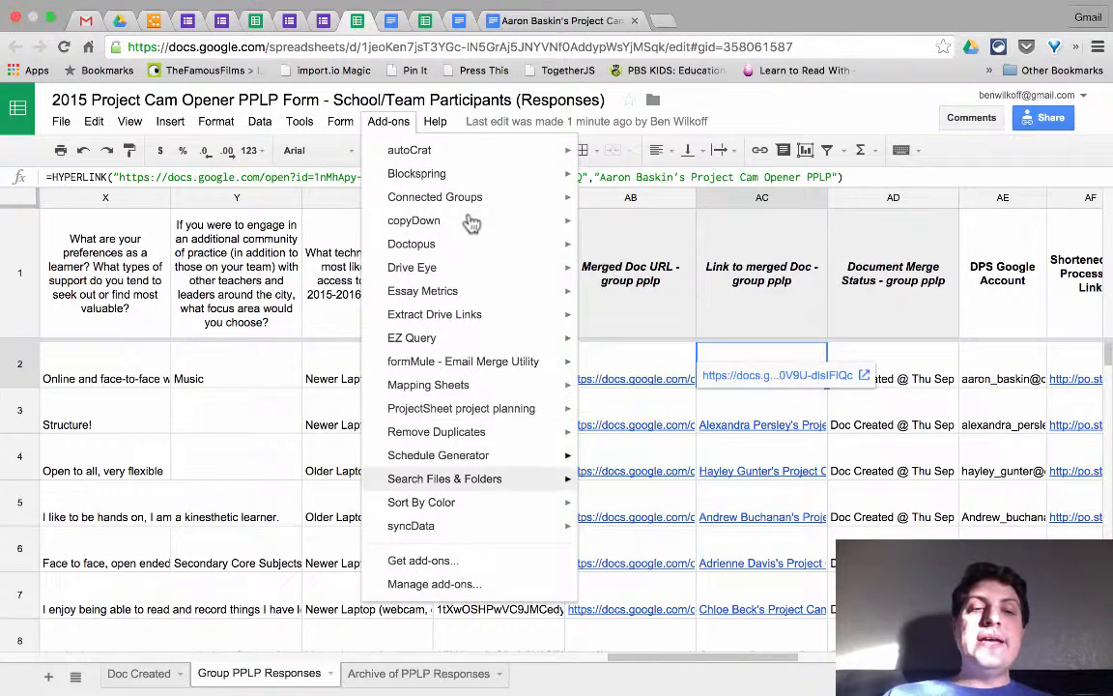
Step: Open the School/Team Participants responses spreadsheet in the DPS account's browser window and launch the formMule email merge add-on
mouse_move(470, 224)
mouse_move(479, 363)
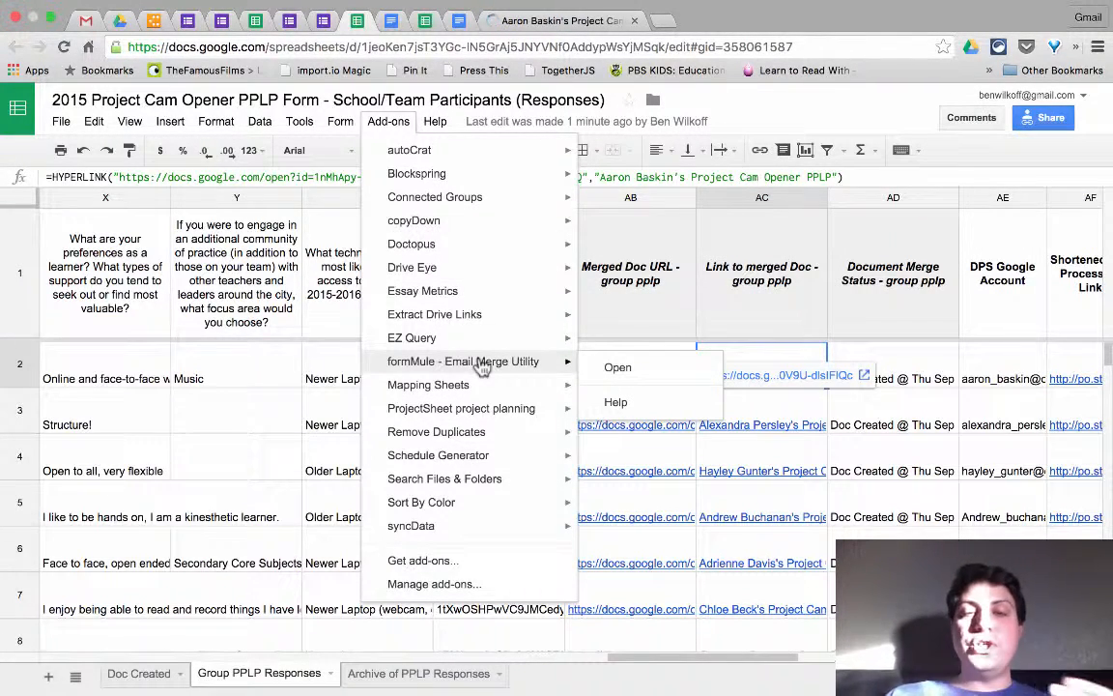
left_click(385, 46)
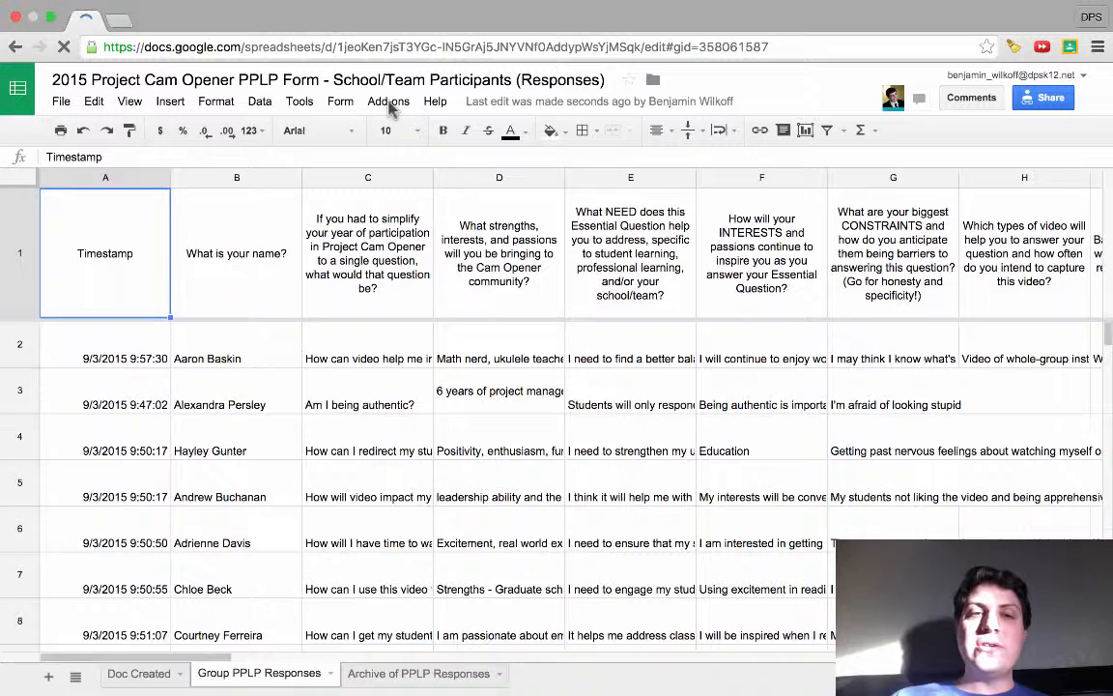
left_click(392, 104)
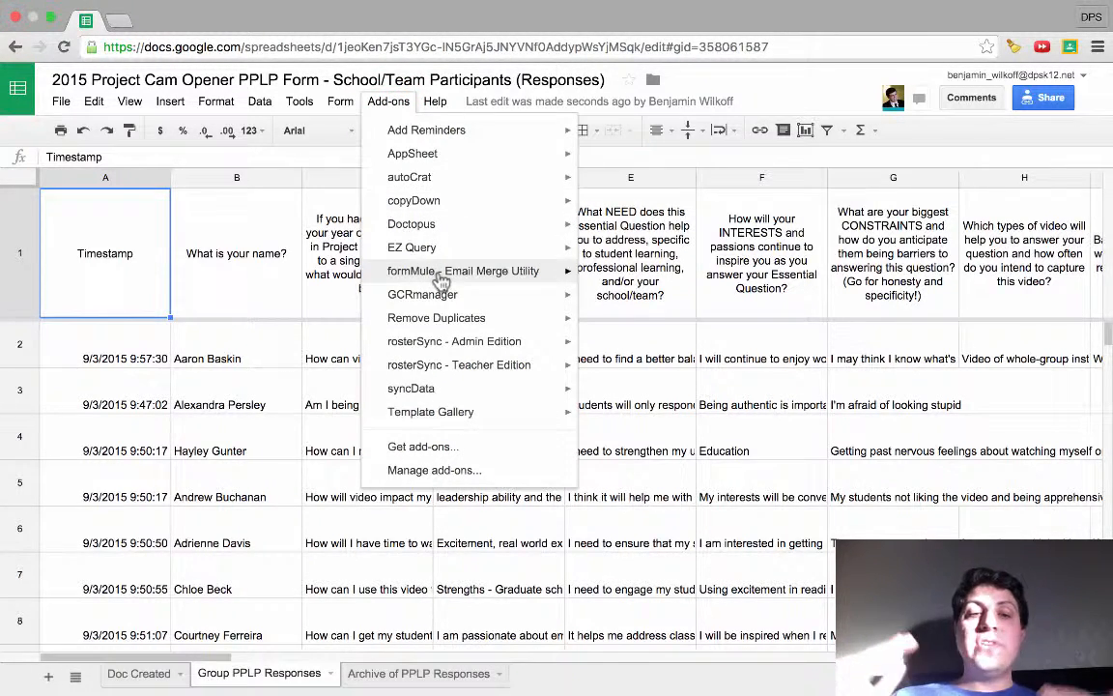
mouse_move(446, 278)
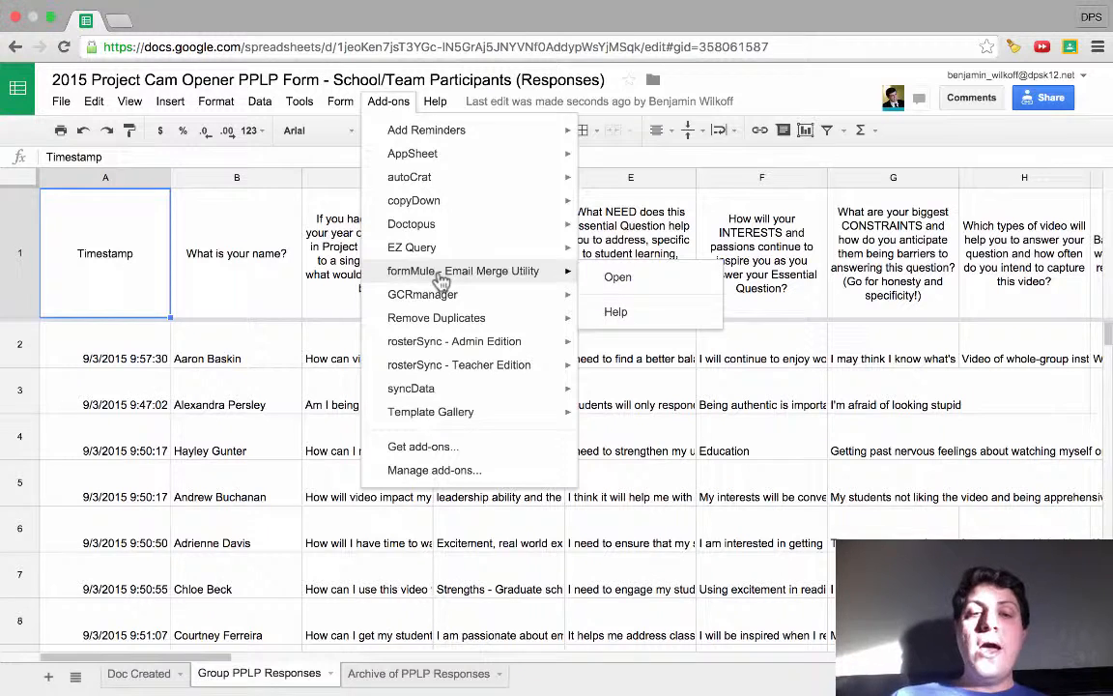
left_click(630, 279)
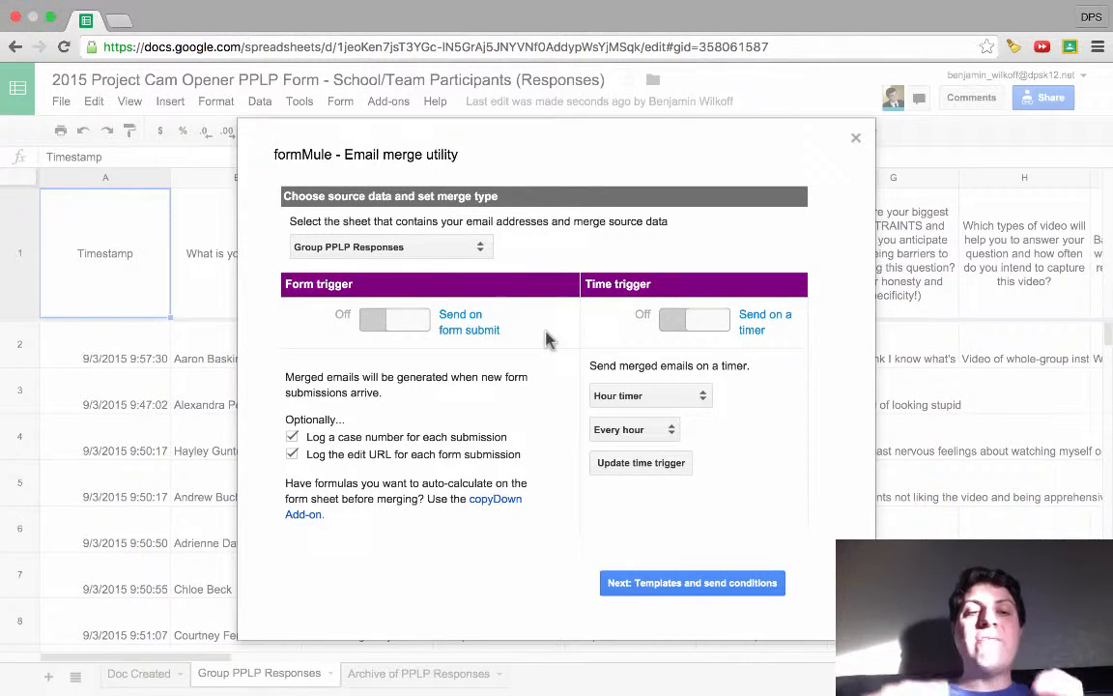
Step: Review the send condition of formMule's Doc Created template and trace the Lucidchart flowchart up to the participant email box
left_click(504, 327)
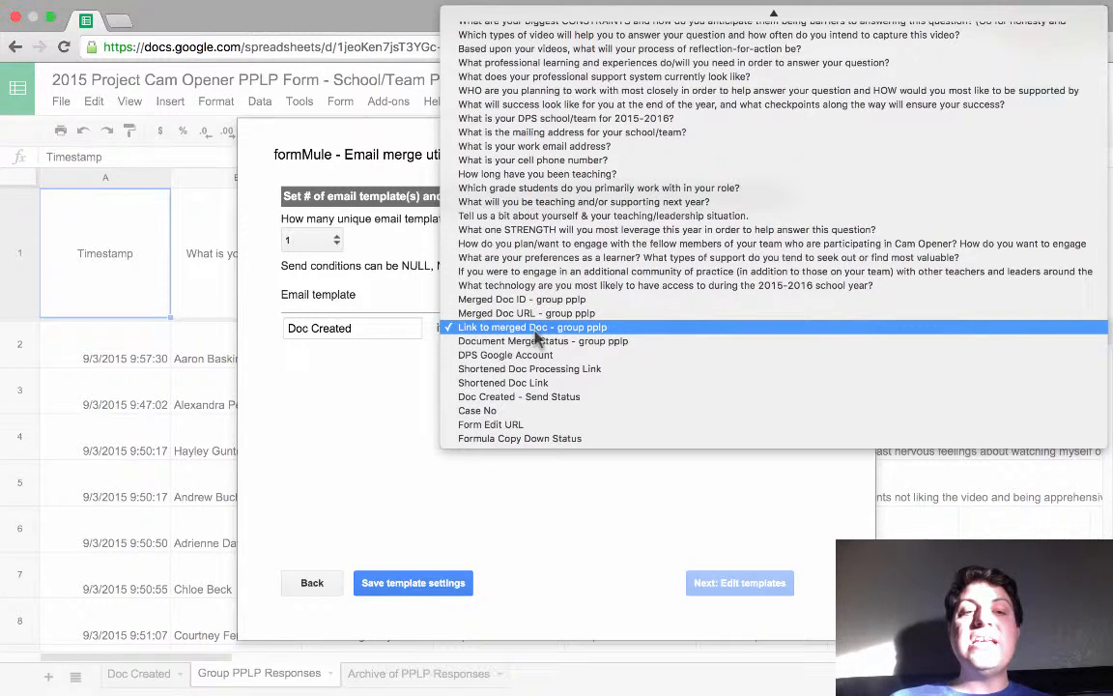
left_click(468, 327)
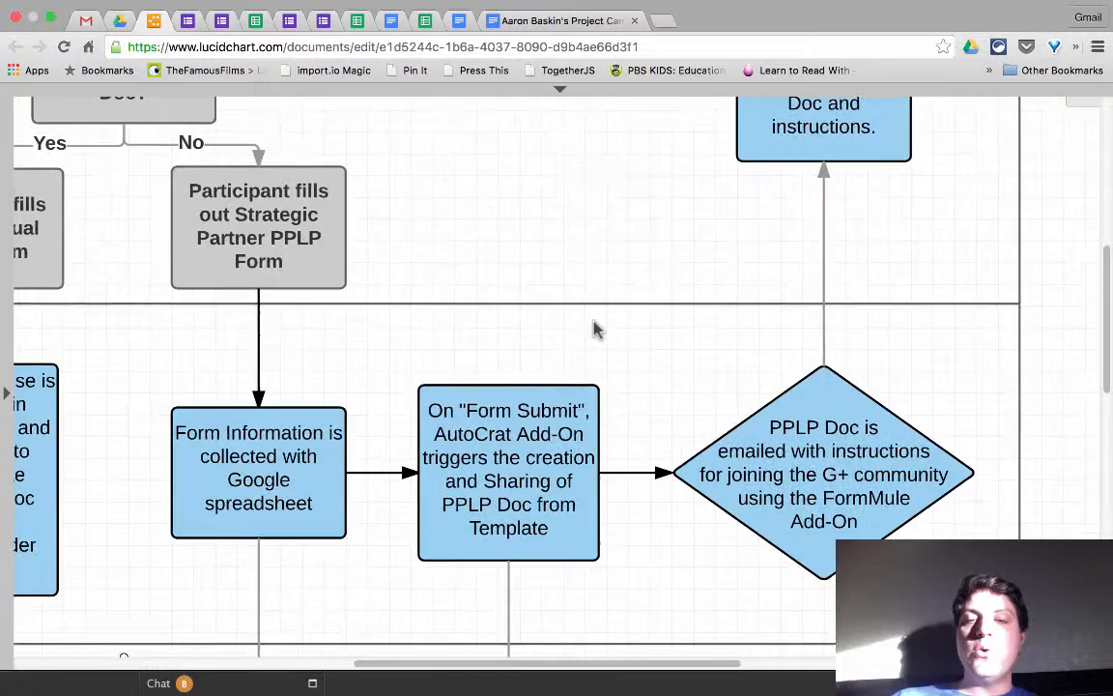
scroll(593, 328, "up", 5)
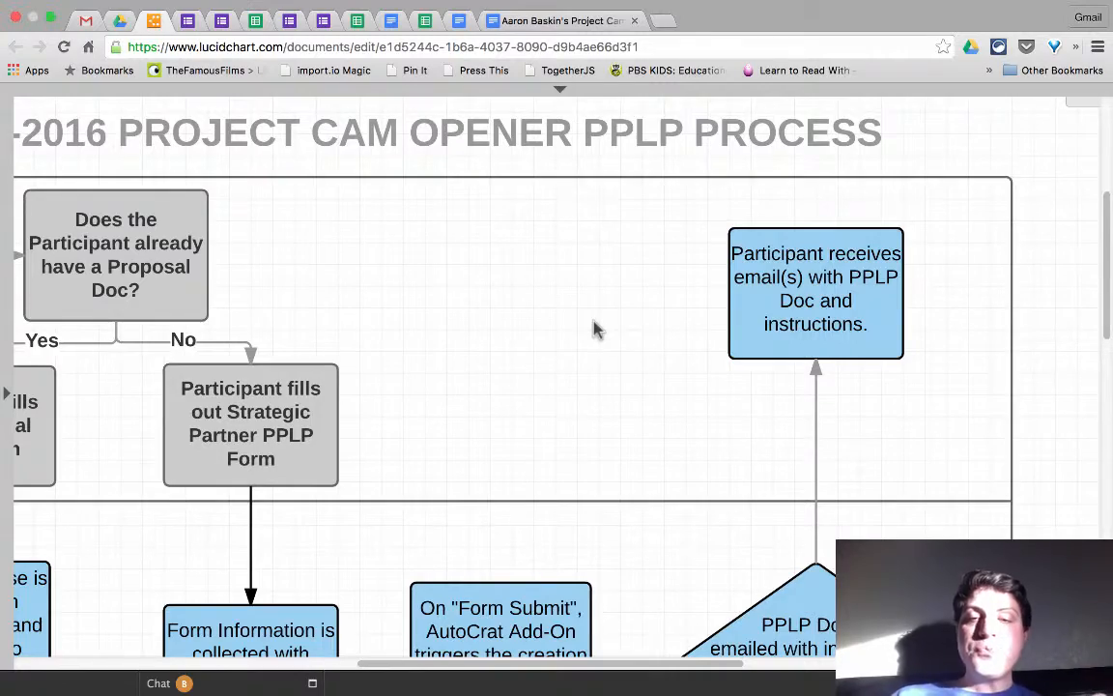
Step: Follow the flowchart from the participant email box down to the boxes on placing and sharing Strategic Partner PPLP/Proposal Docs
scroll(594, 330, "down", 2)
scroll(595, 329, "down", 5)
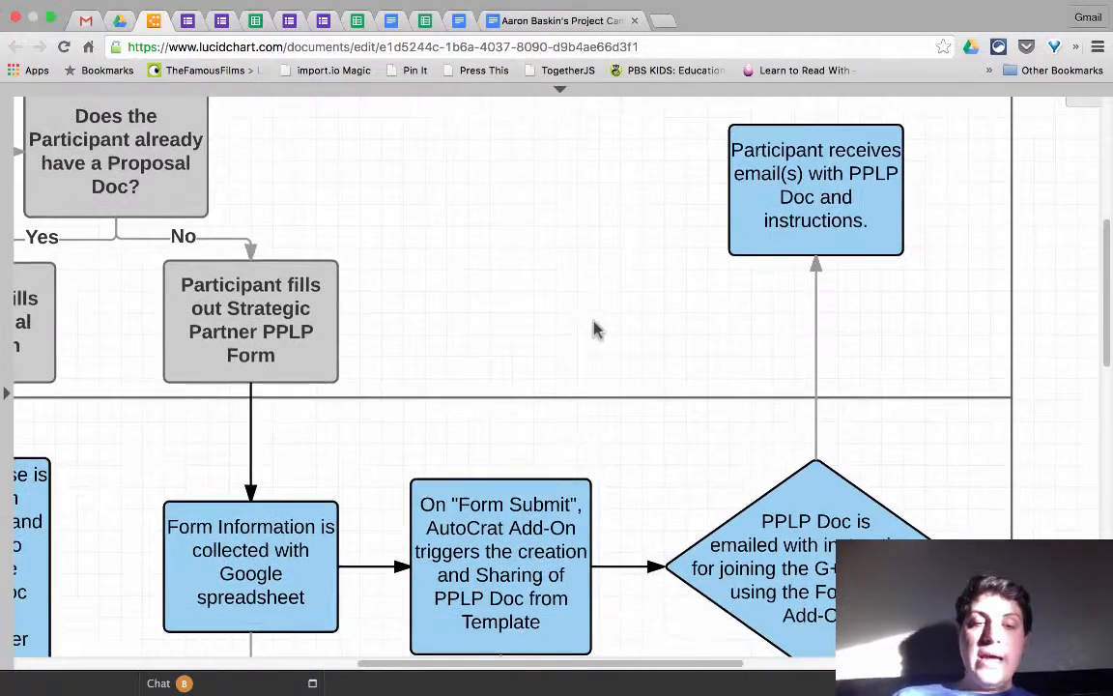
scroll(595, 330, "down", 8)
scroll(594, 329, "left", 4)
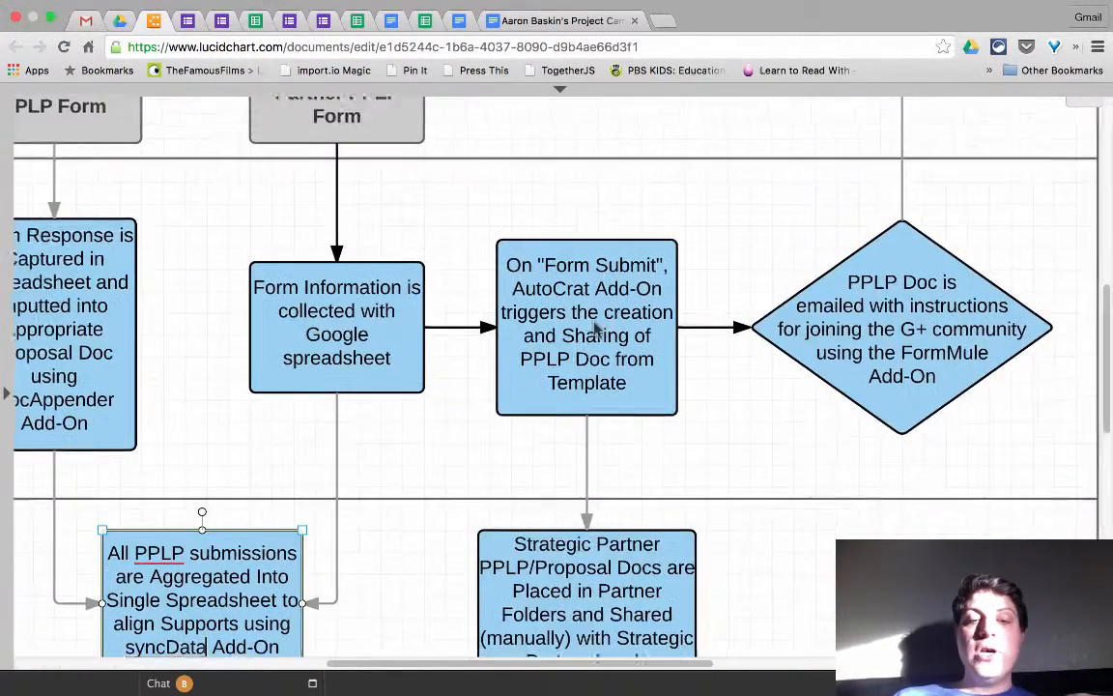
scroll(595, 330, "down", 8)
scroll(594, 329, "right", 4)
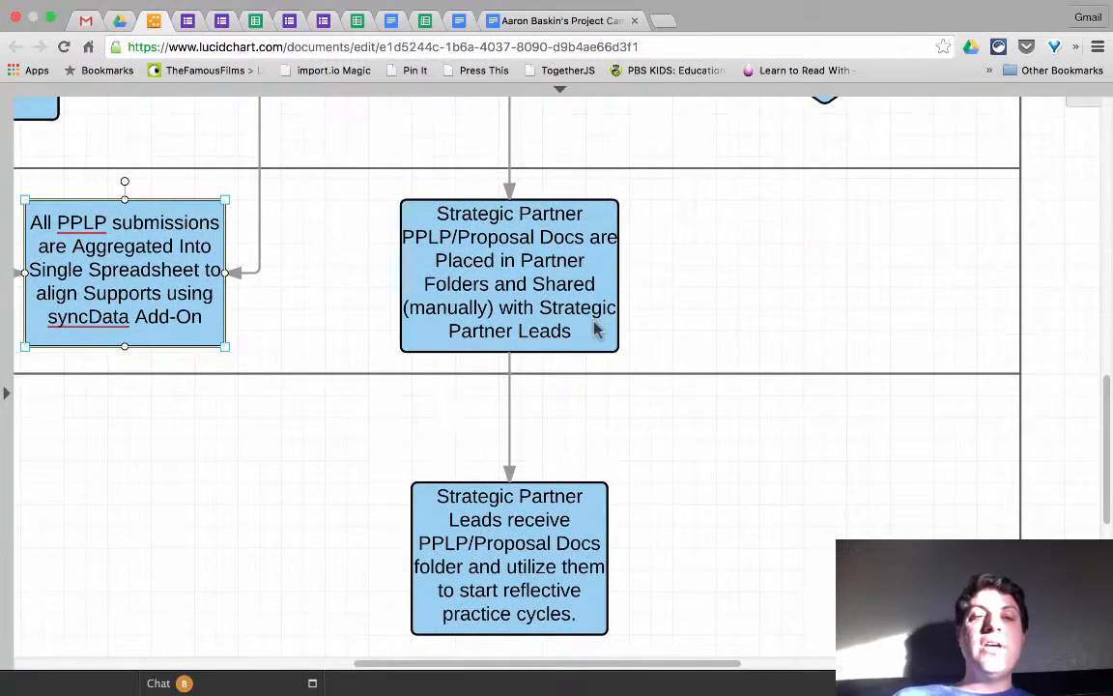
Step: Switch to Google Drive, search for "strategic partners" and open the Strategic Partnerships folder
left_click(118, 22)
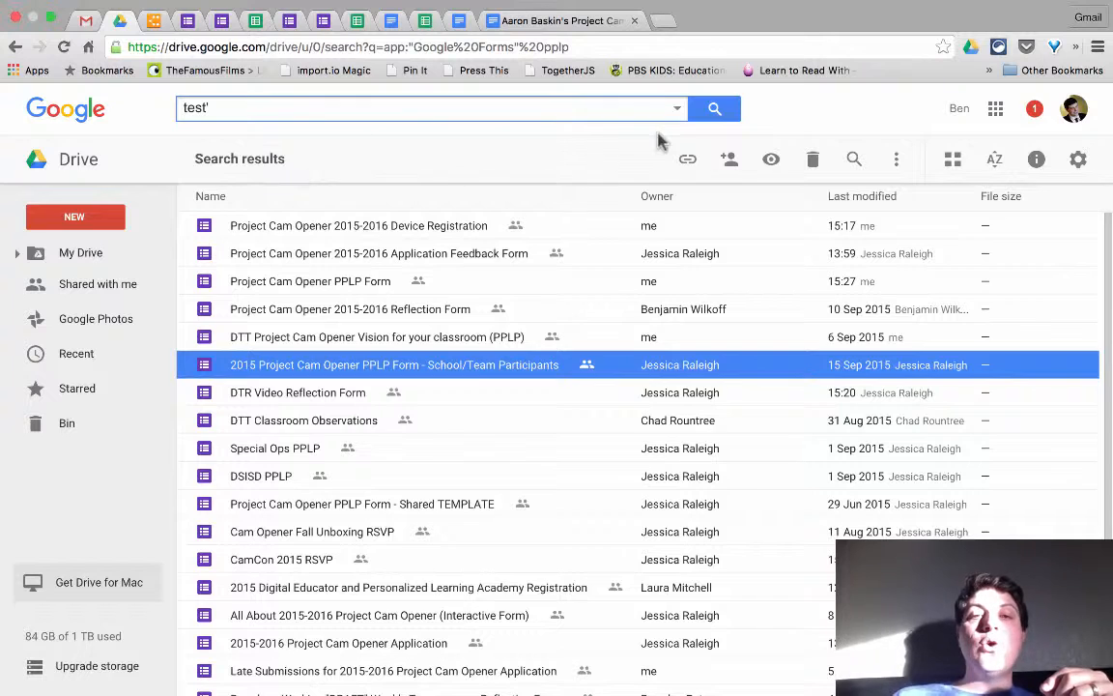
left_click(425, 112)
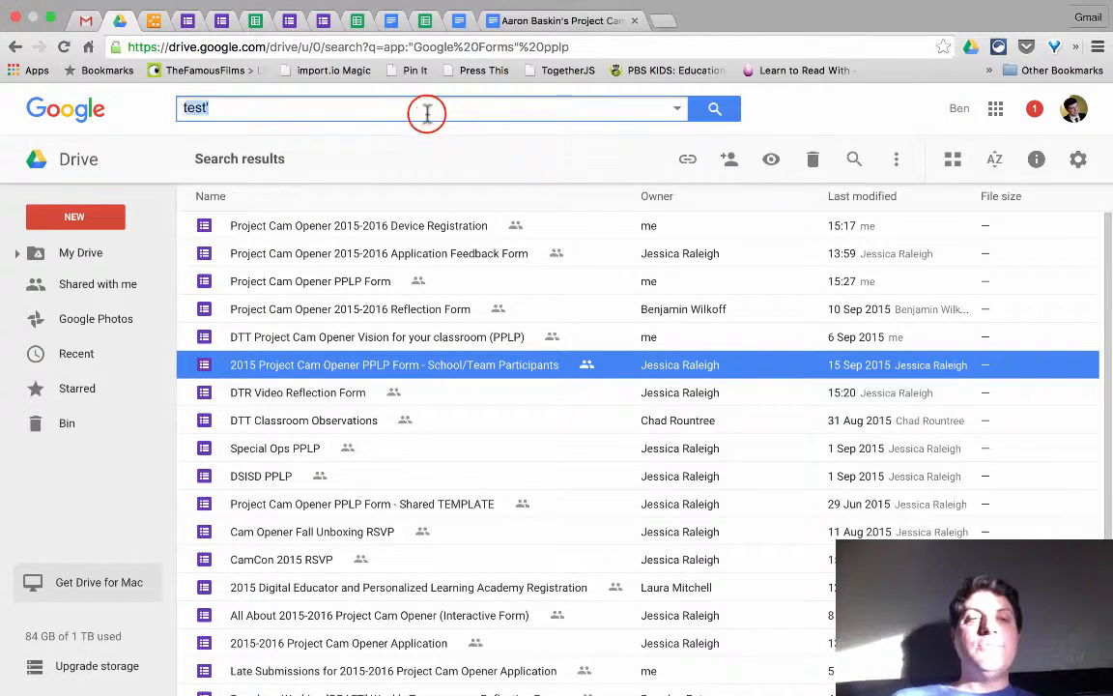
type("stra")
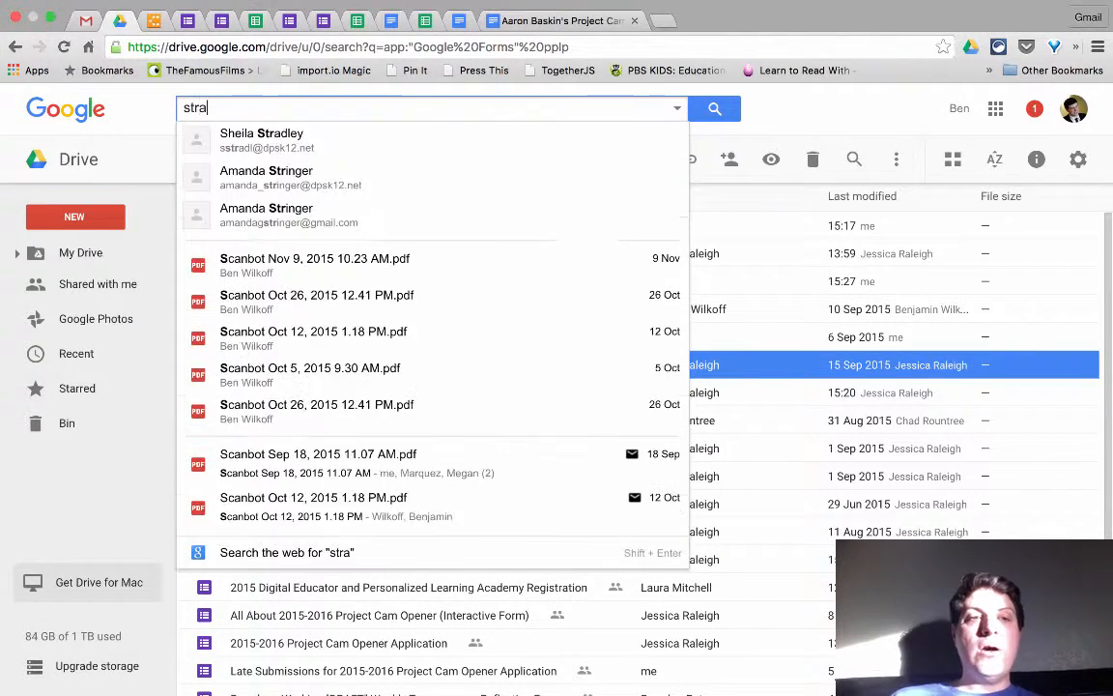
type("tegic partners")
left_click(343, 351)
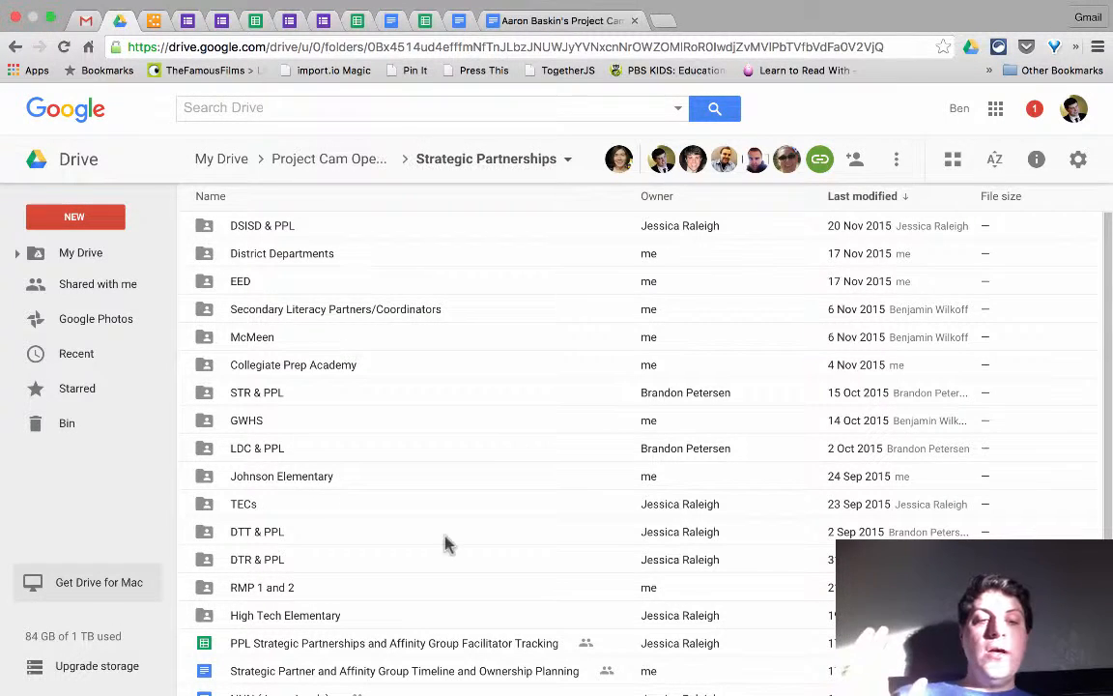
Step: Open the DSISD 2015-2016 PPLP Documents folder inside DSISD & PPL to review its documents, and return to the Lucidchart flowchart
left_click(269, 224)
left_click(272, 225)
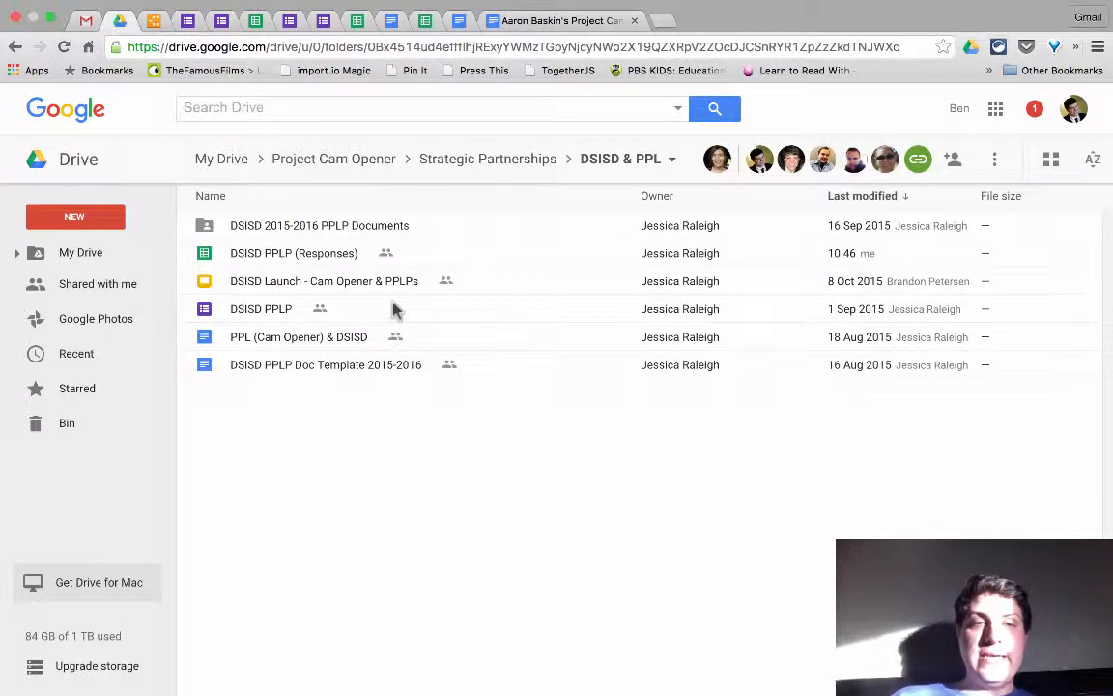
left_click(384, 223)
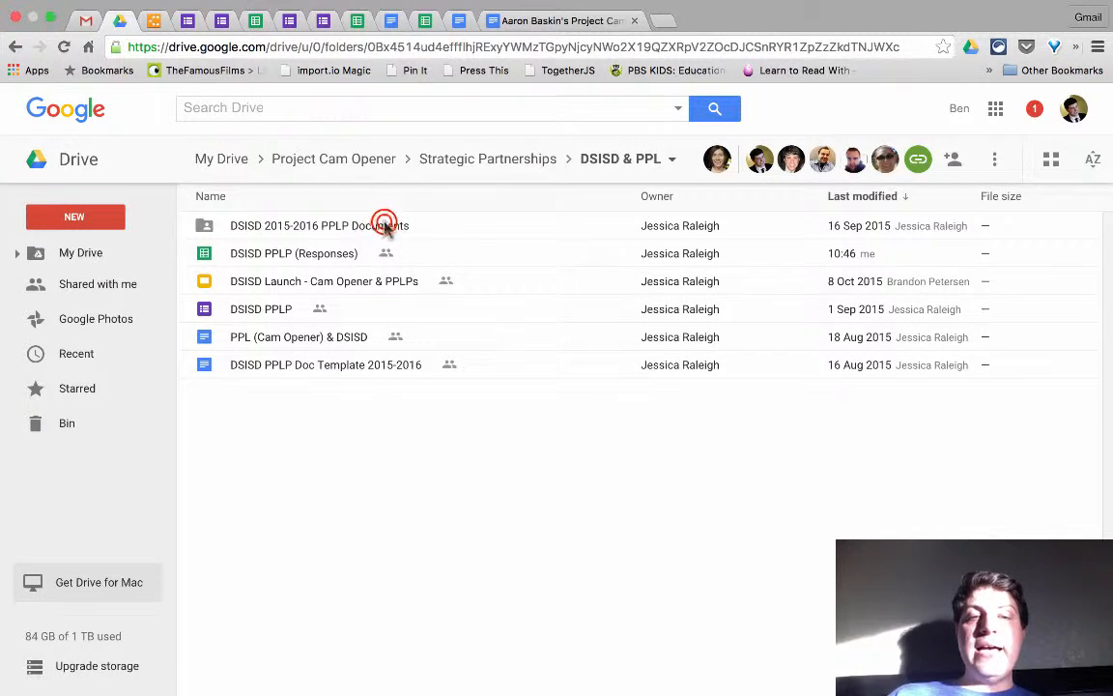
left_click(385, 223)
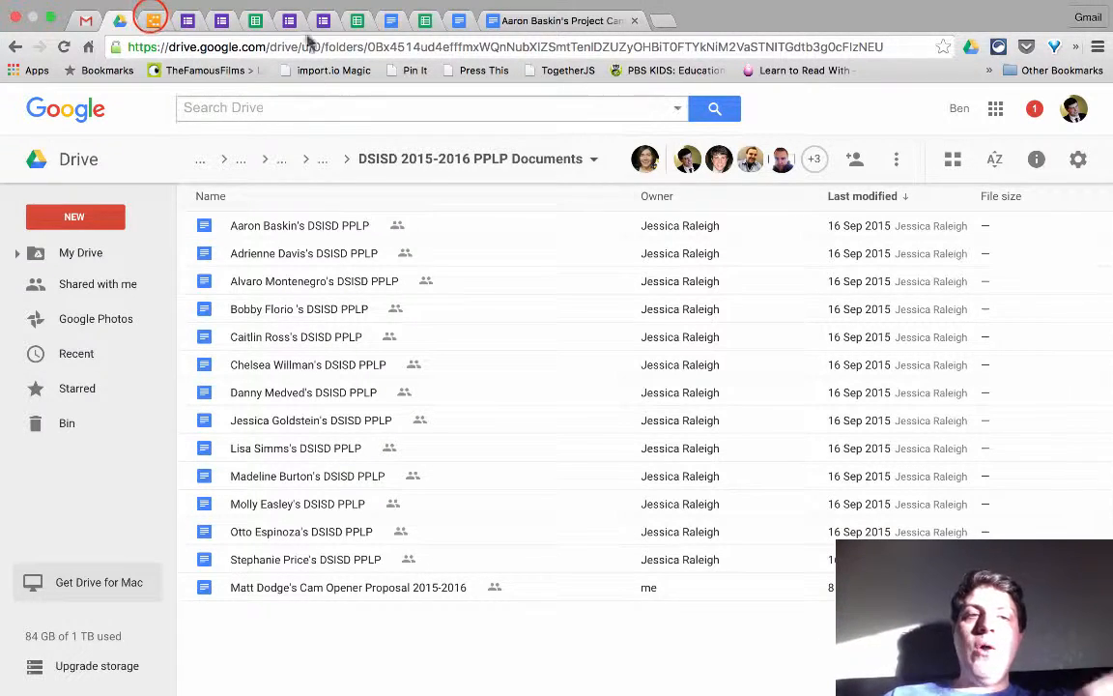
left_click(152, 21)
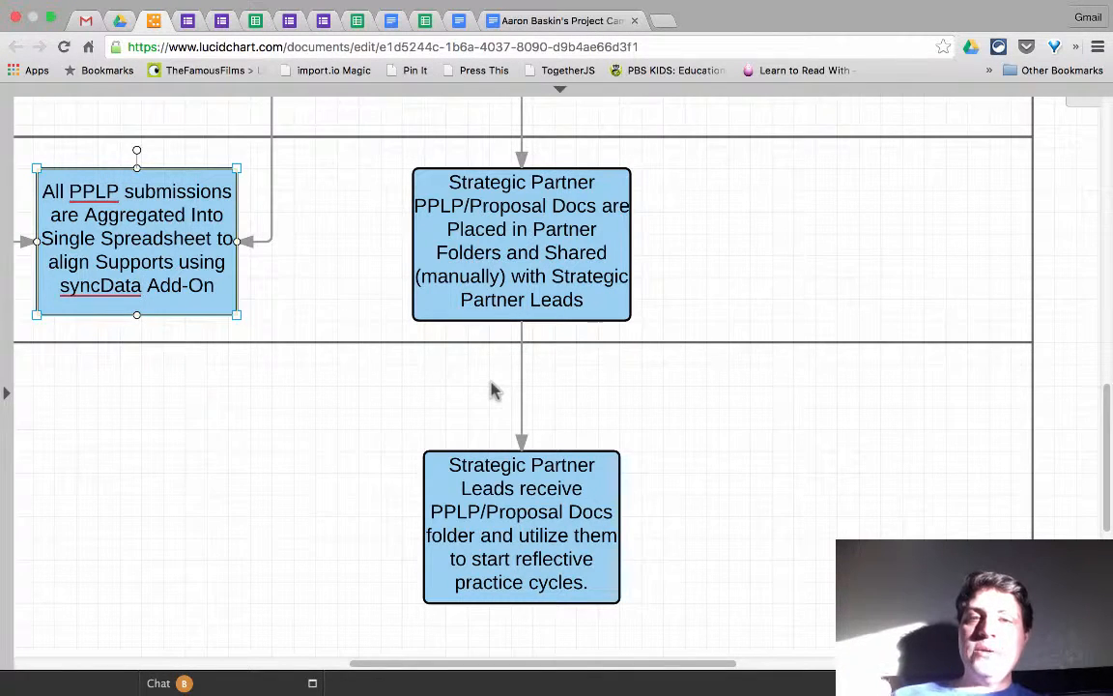